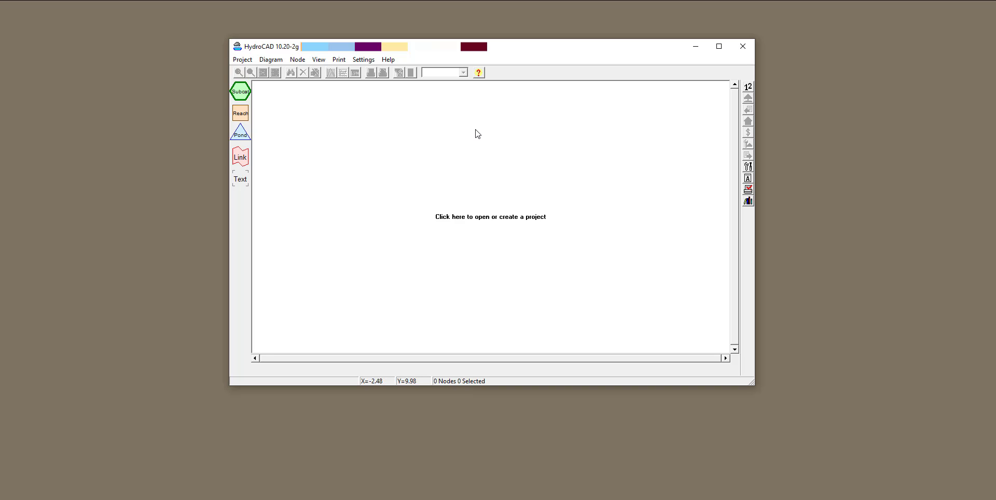
Create a new project file named "1 Watershed Modeling" in the Tutorials folder.
click(243, 60)
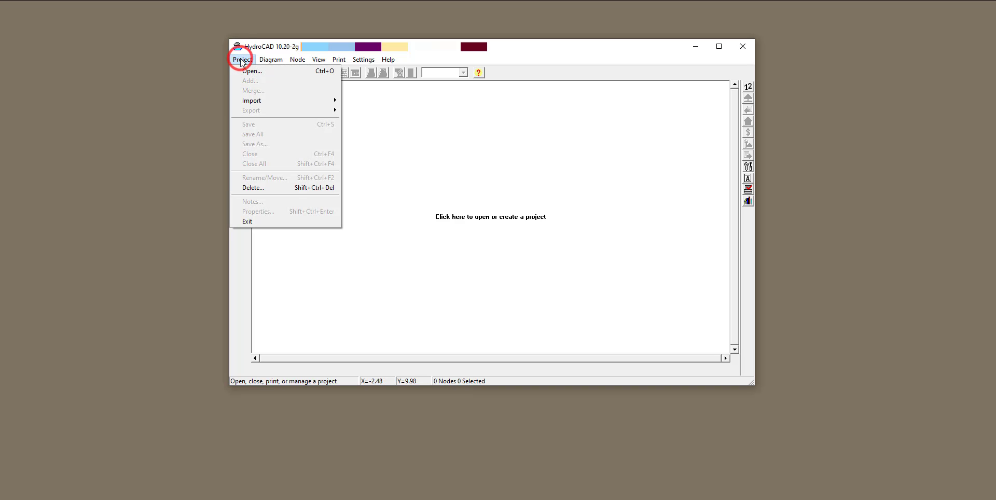
click(243, 71)
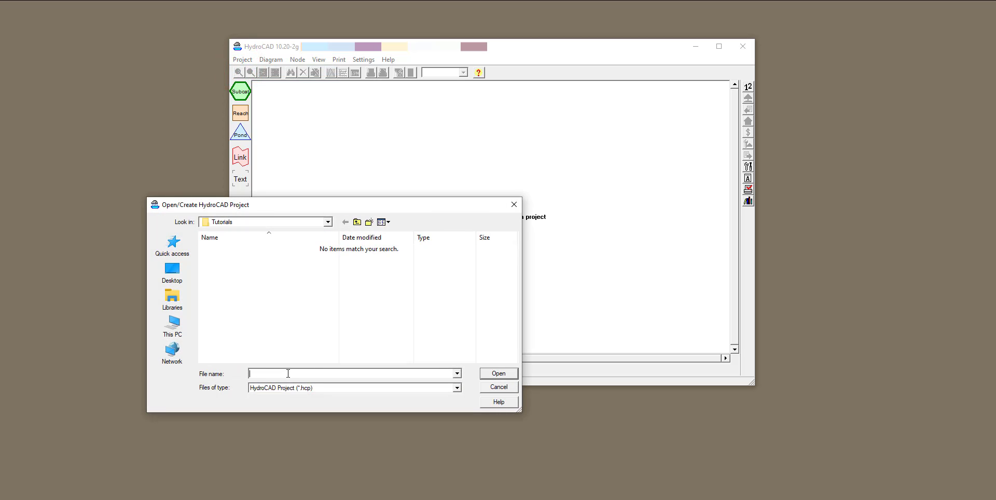
text(1 Watershed Modeling)
click(504, 375)
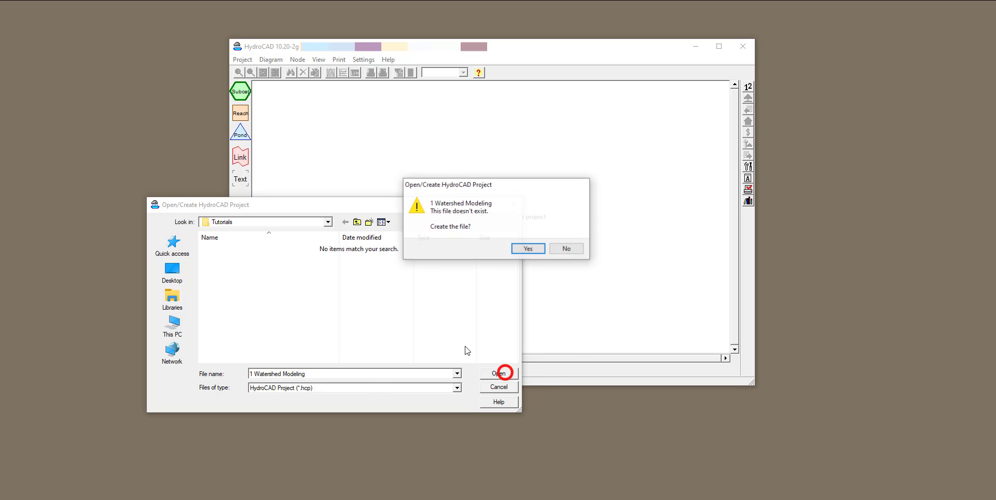
click(527, 249)
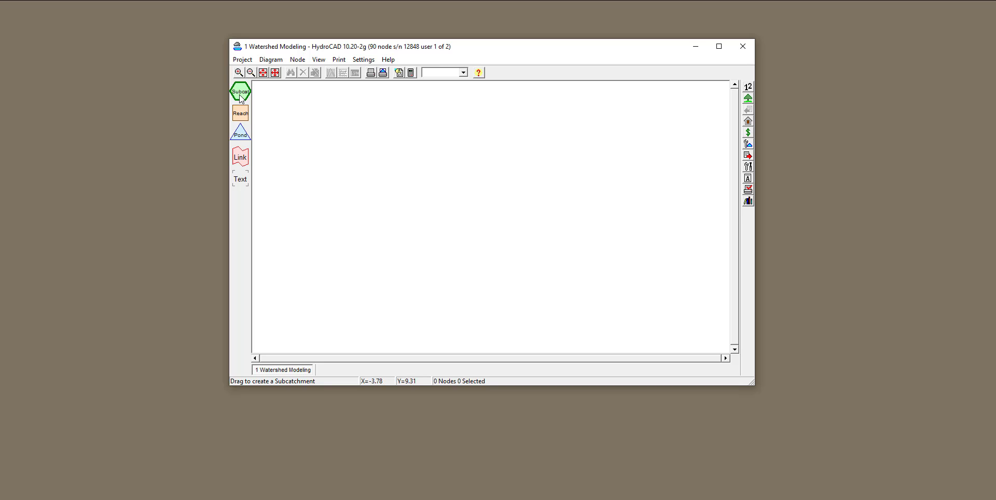
Add a subcatchment node near the upper middle of the routing diagram and name it Subbasin1.
drag(240, 94, 479, 142)
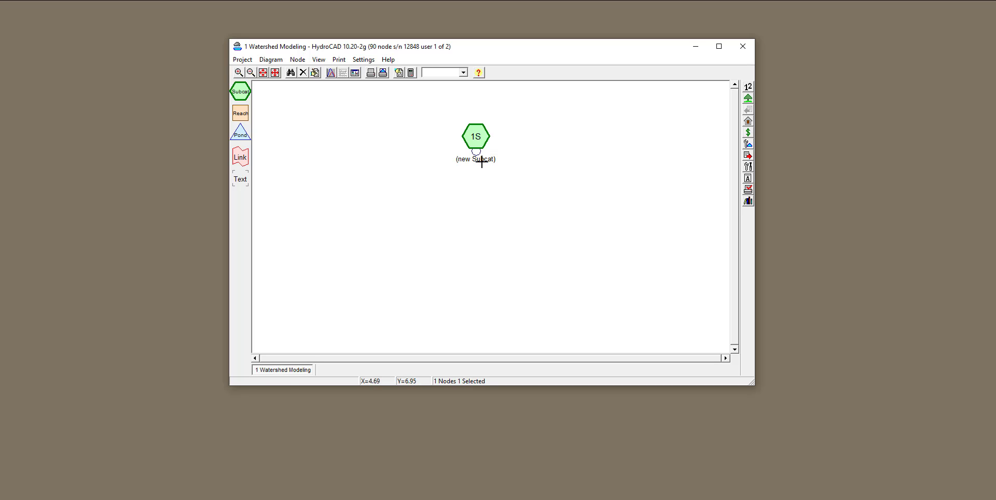
right_click(475, 135)
click(493, 140)
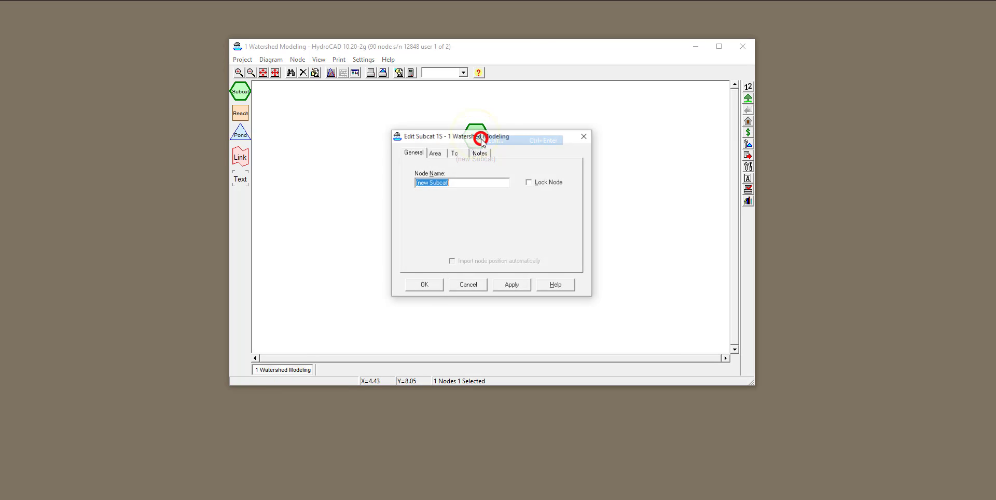
double_click(460, 183)
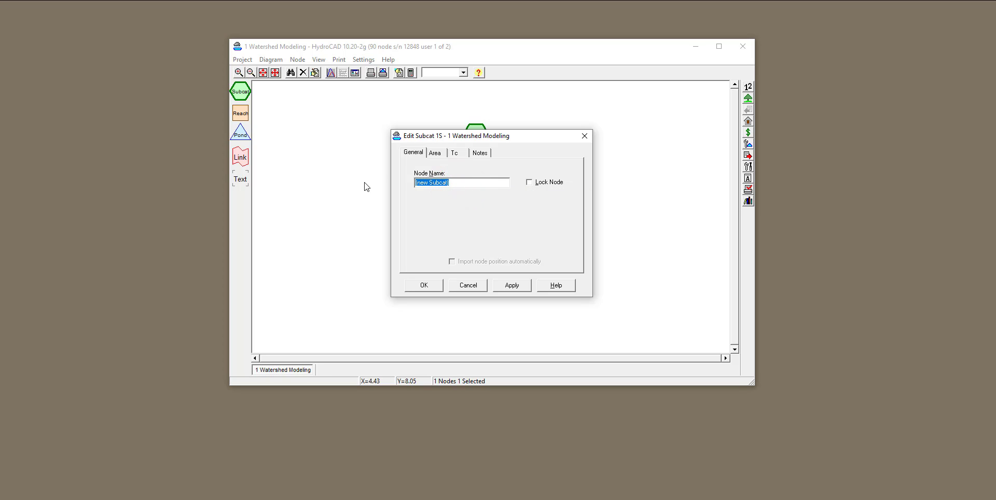
text(Subbasin1)
click(421, 285)
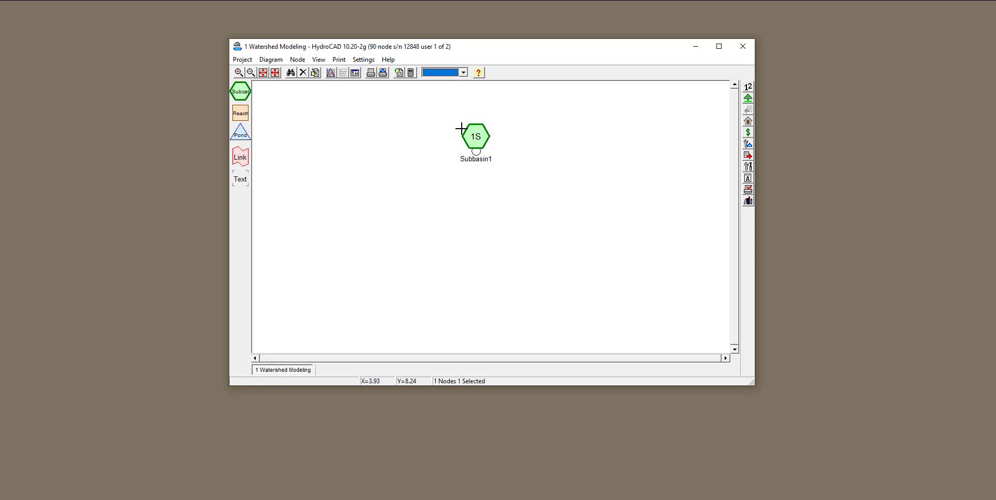
Review the available runoff methods in the calculation settings, leaving without changes.
click(410, 73)
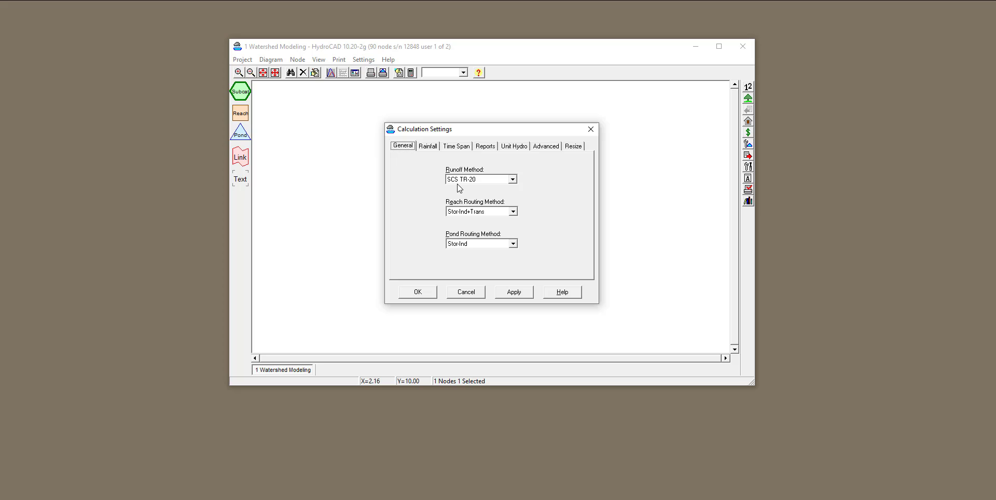
click(512, 180)
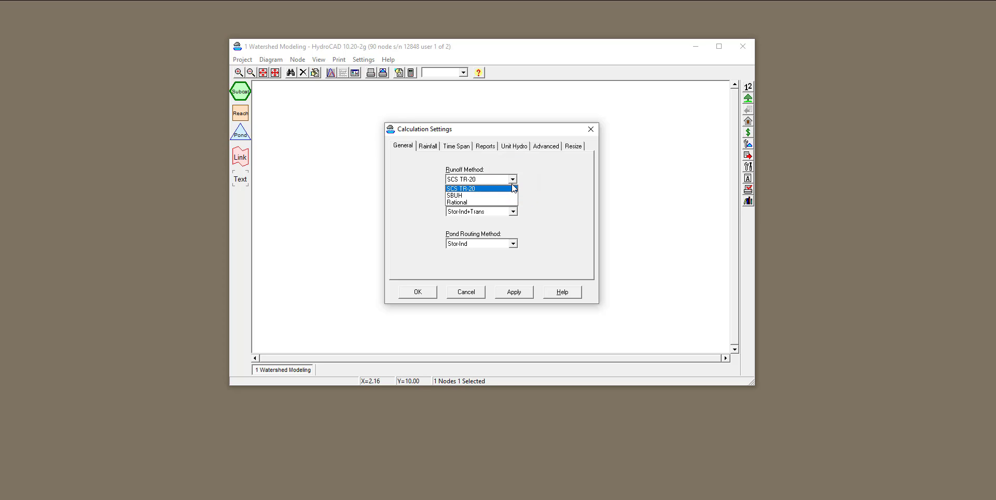
click(512, 180)
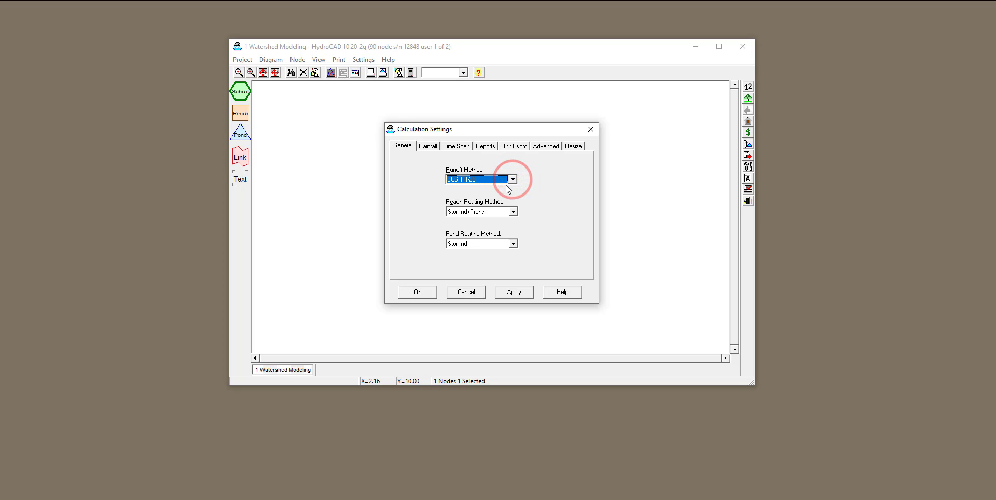
click(525, 185)
click(466, 292)
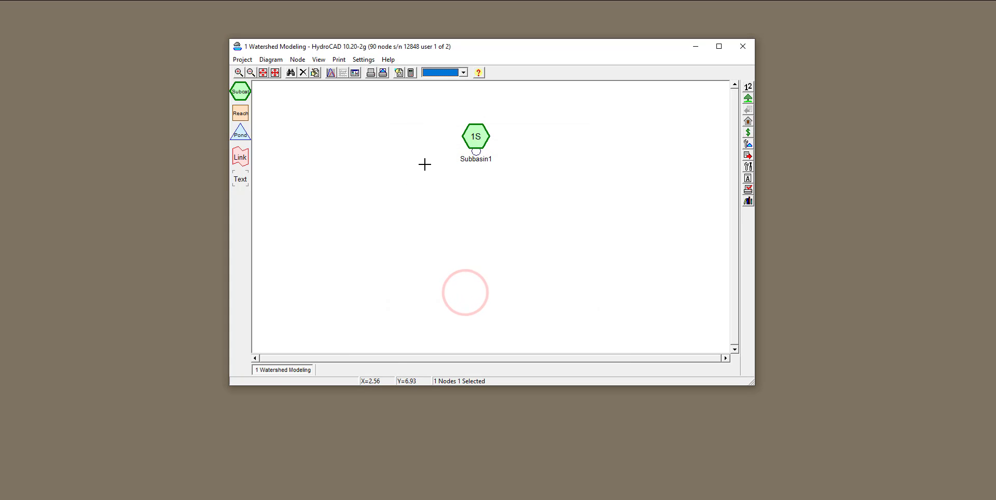
Check which unit the area table of Subbasin1 uses, without entering anything.
right_click(478, 136)
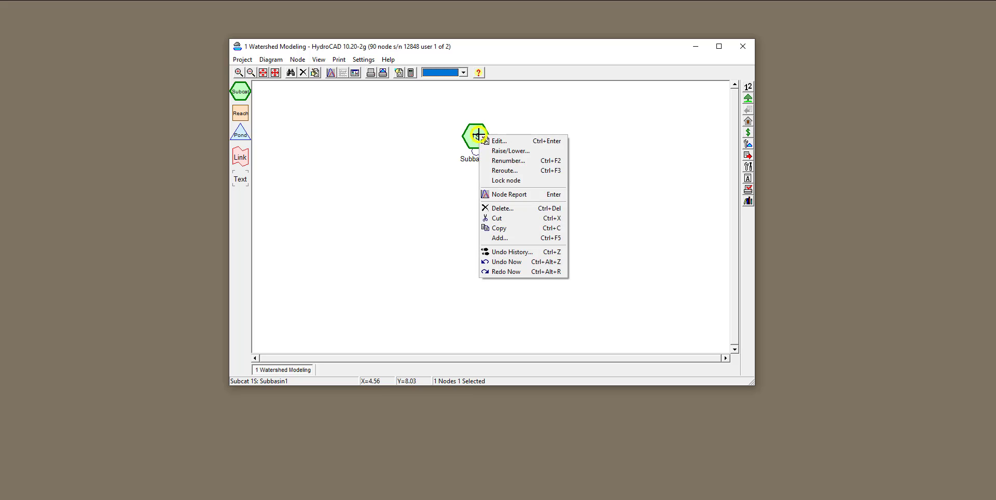
click(485, 140)
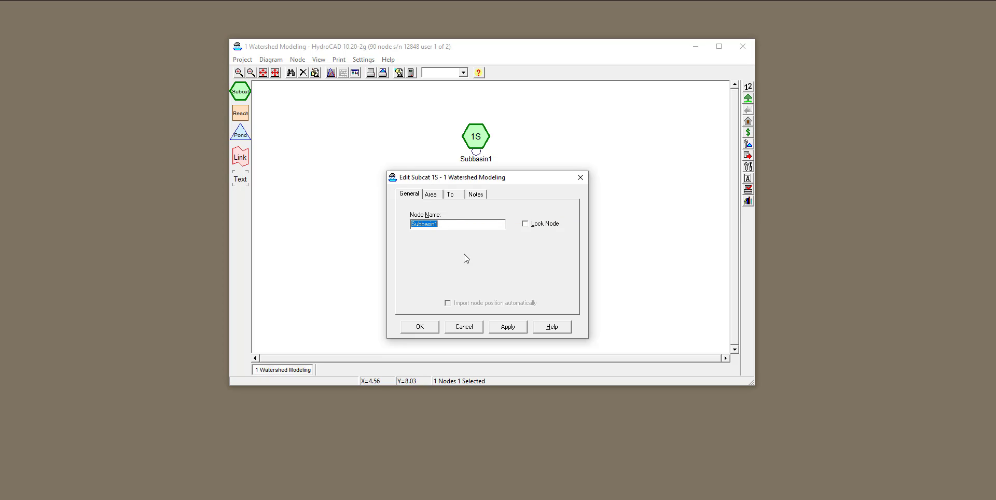
click(433, 195)
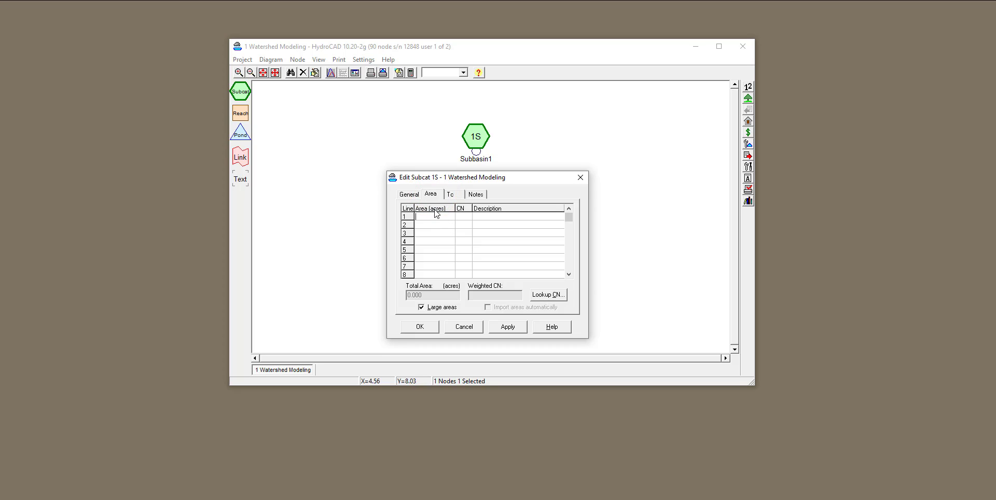
click(439, 216)
click(581, 177)
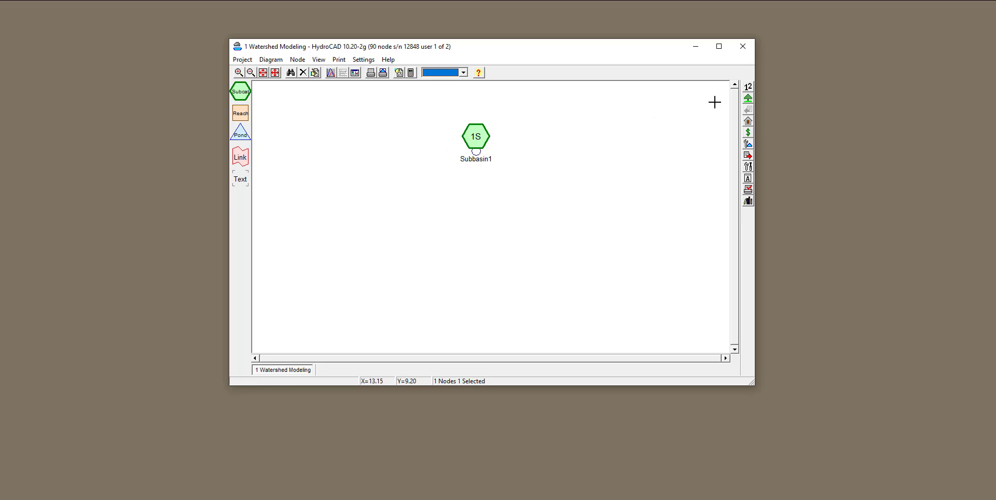
Review the input unit options in the project units settings, leaving without changes.
click(748, 90)
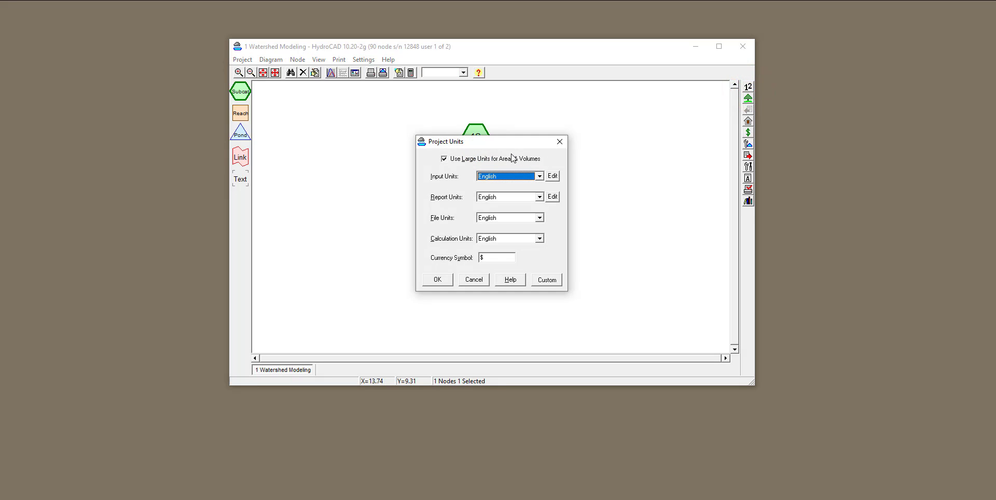
click(540, 176)
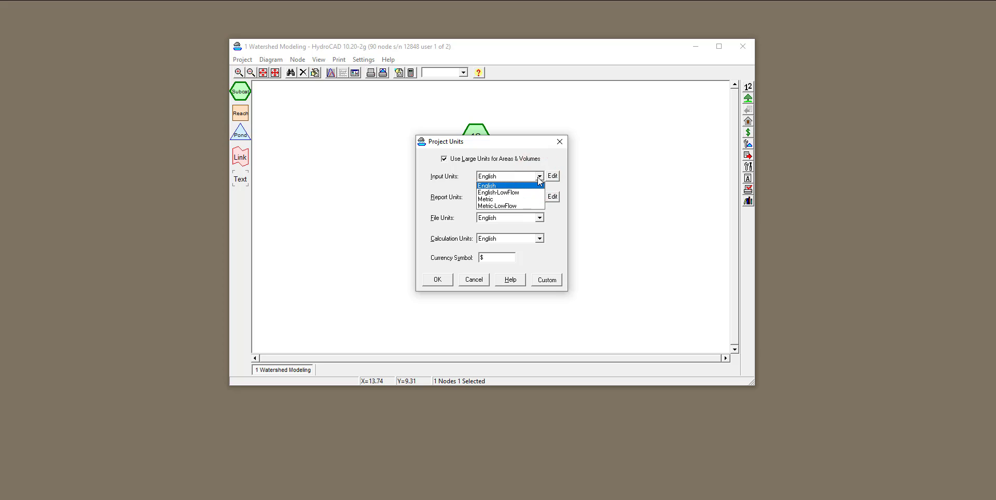
click(539, 176)
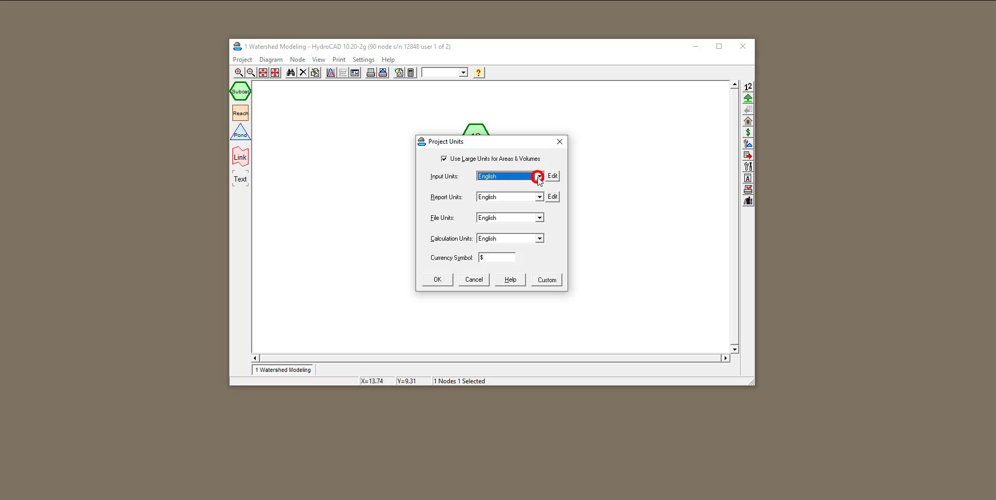
click(563, 146)
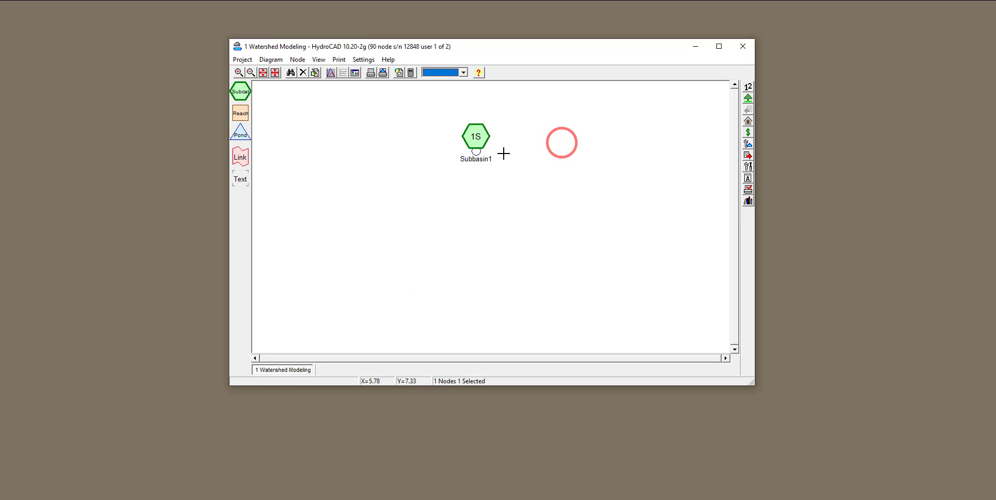
Enter an area of 1 acre on the first line of Subbasin1's area table.
right_click(477, 138)
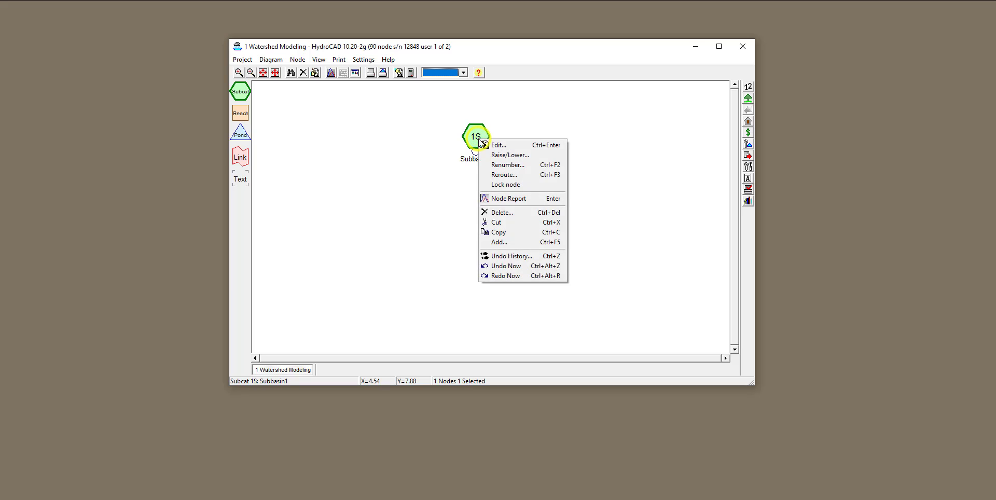
click(484, 145)
click(434, 152)
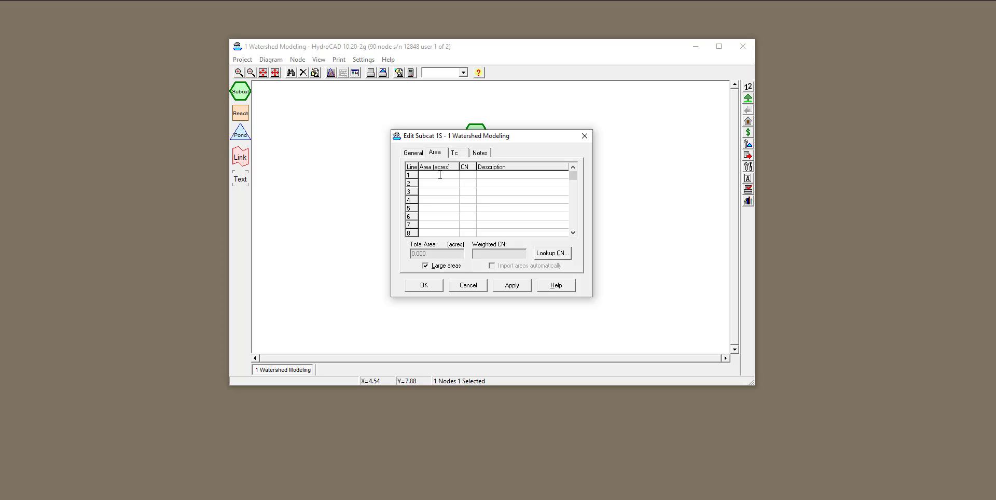
text(1)
Look up curve numbers for the first area line, enlarging the table to examine land-use categories and soil group values.
click(468, 179)
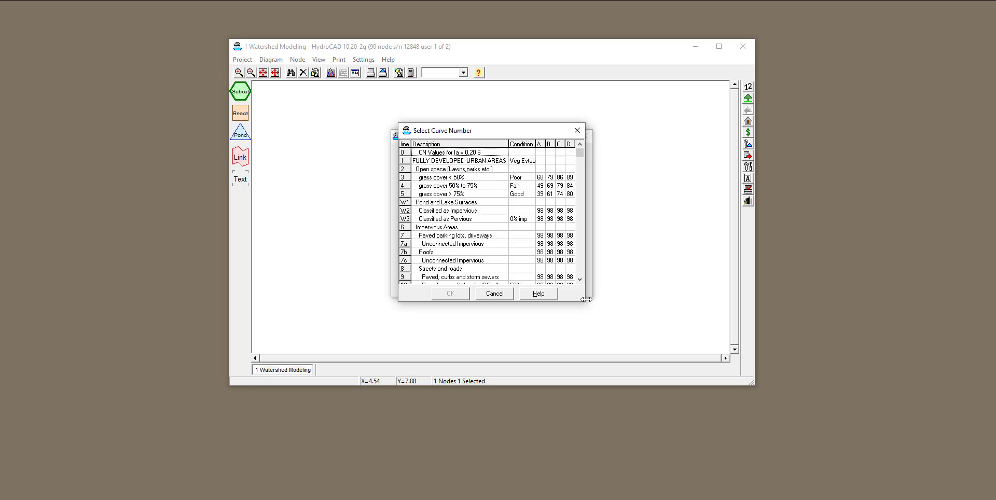
drag(584, 303, 706, 400)
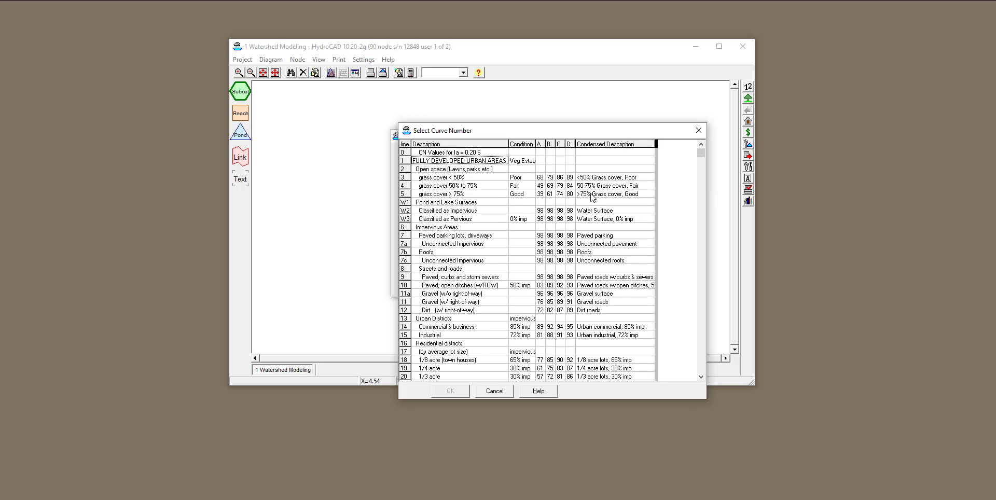
click(701, 377)
click(701, 377)
click(700, 377)
click(700, 378)
click(701, 378)
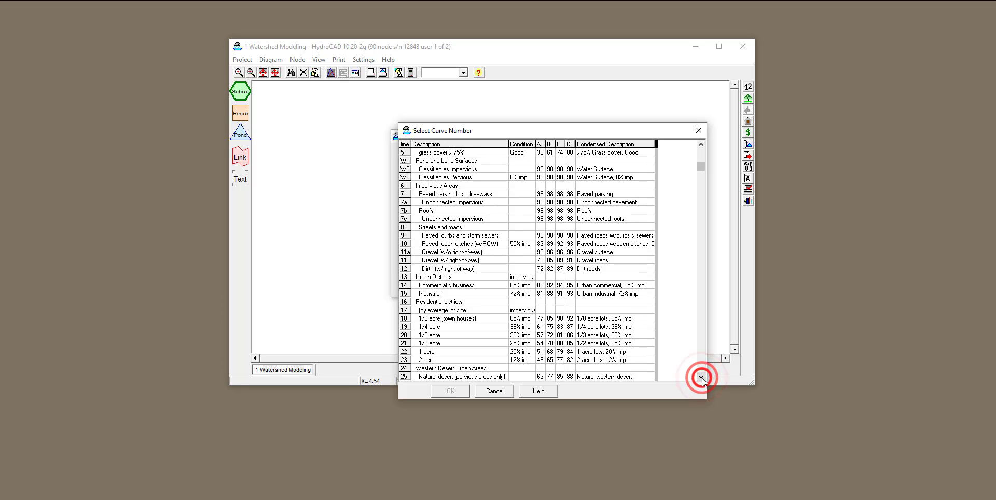
click(701, 378)
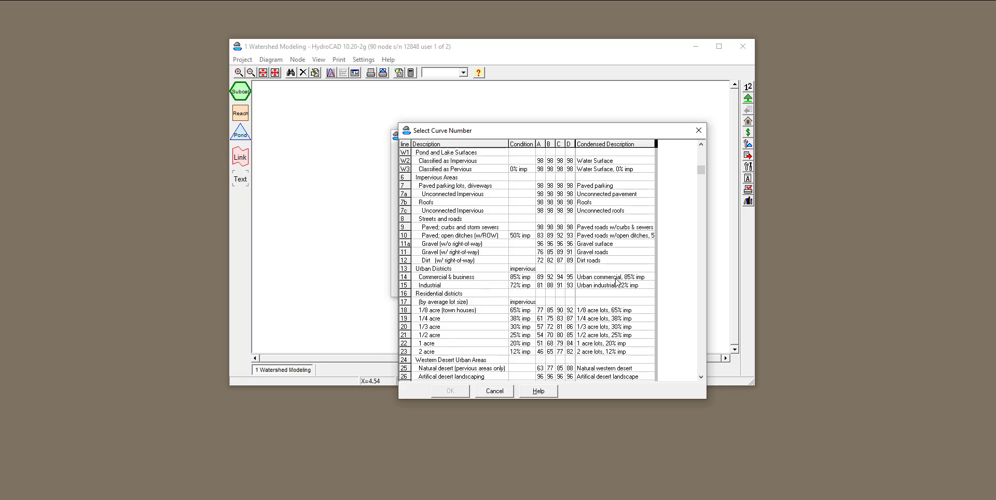
scroll(615, 282, up, 2)
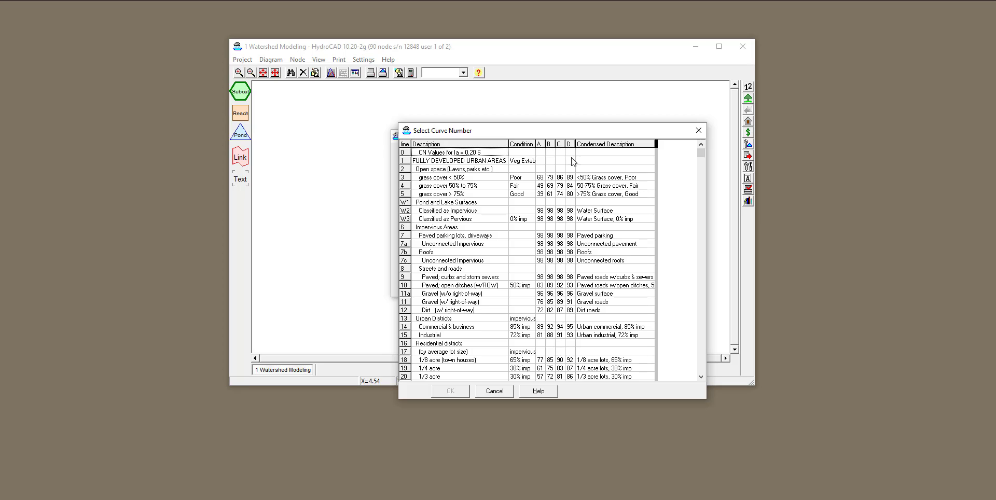
key(Down)
key(Down)
key(Down)
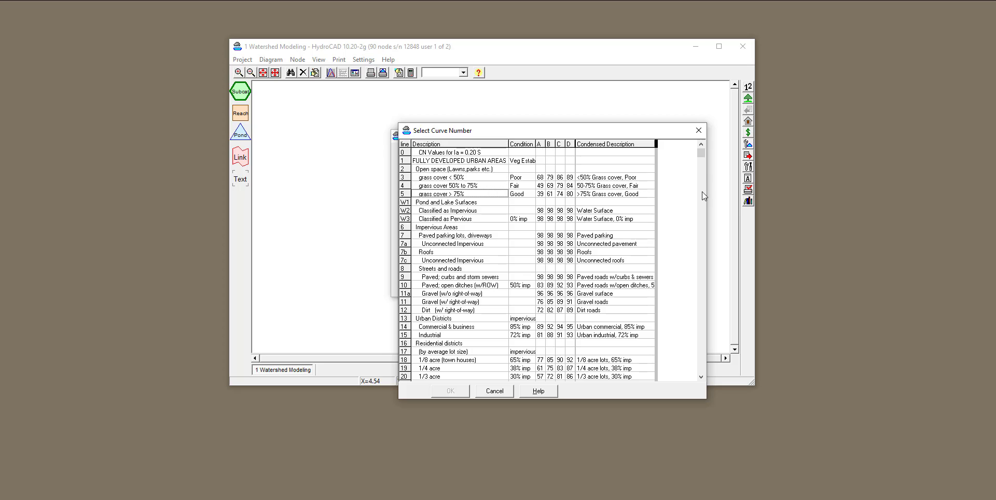
click(701, 154)
scroll(700, 156, down, 3)
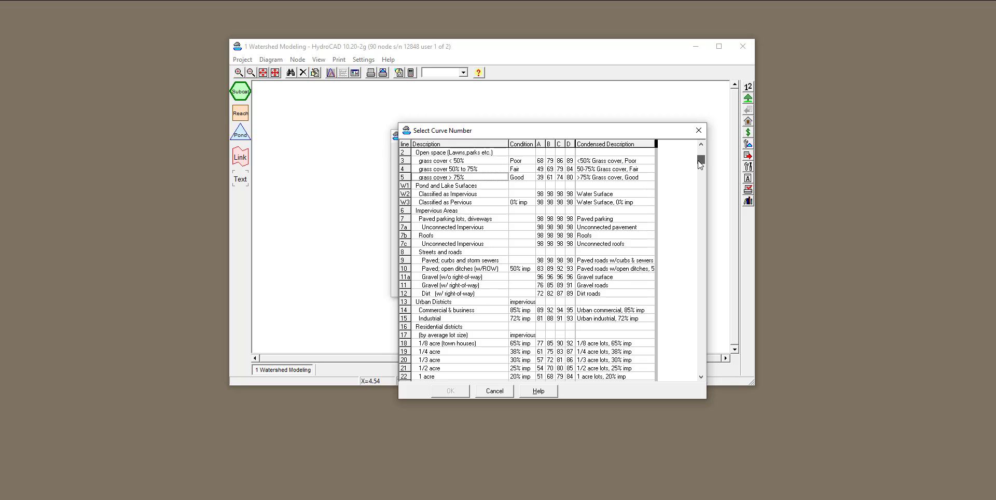
key(Down)
key(Down)
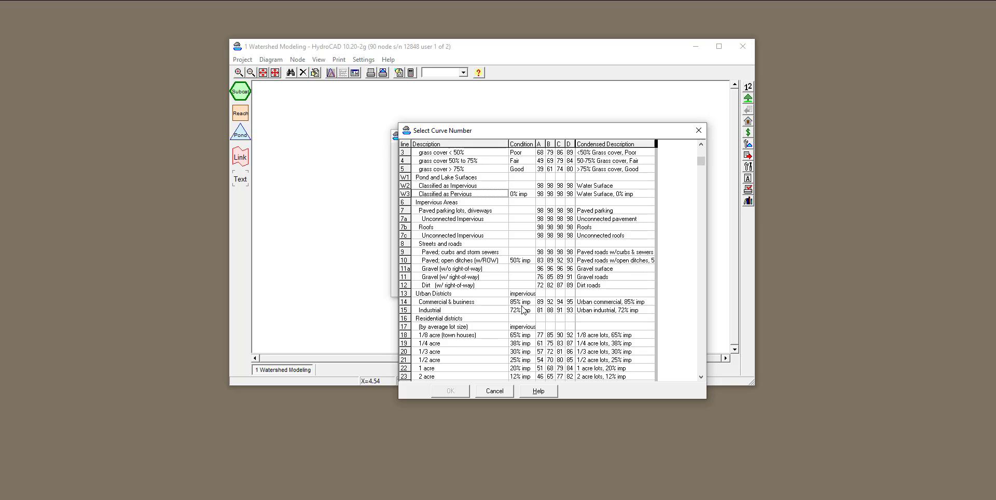
Assign the curve number 79 for 1 acre lots with 20% impervious cover and soil group C to the first area line.
click(561, 369)
double_click(561, 369)
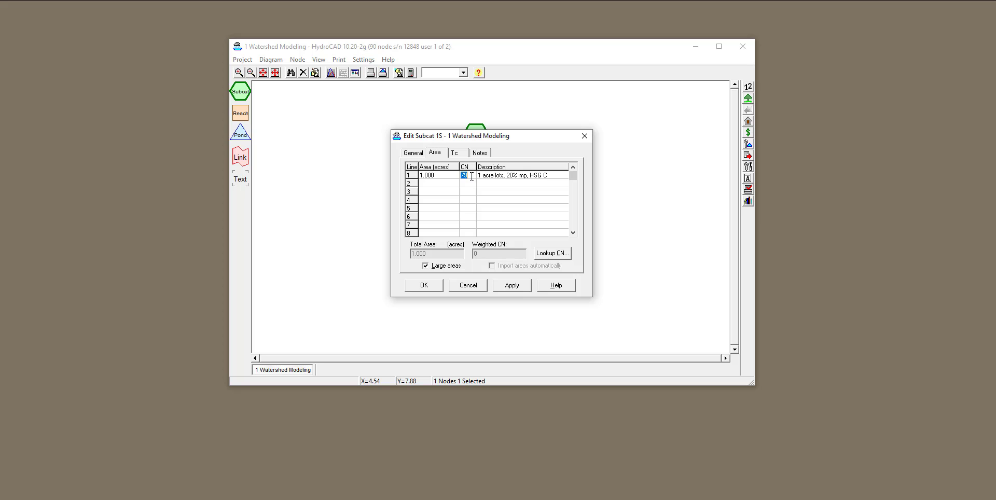
double_click(551, 177)
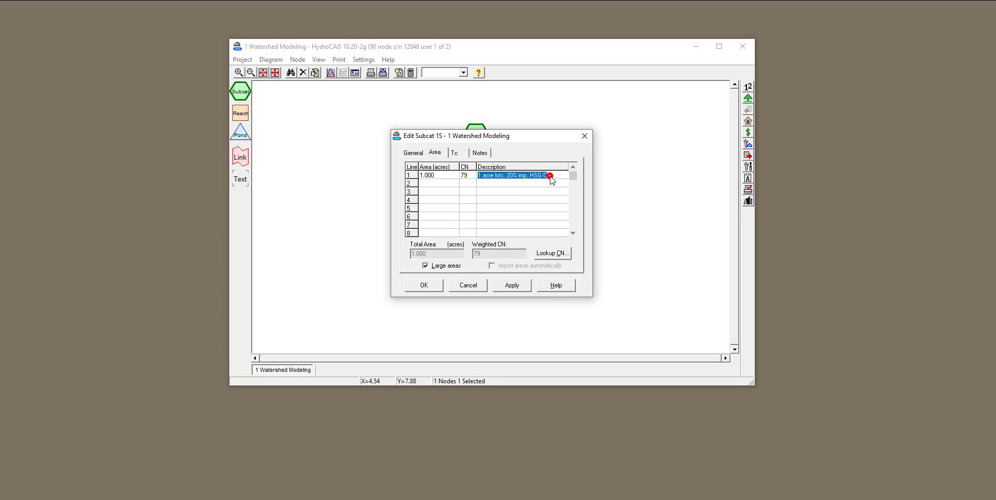
click(577, 132)
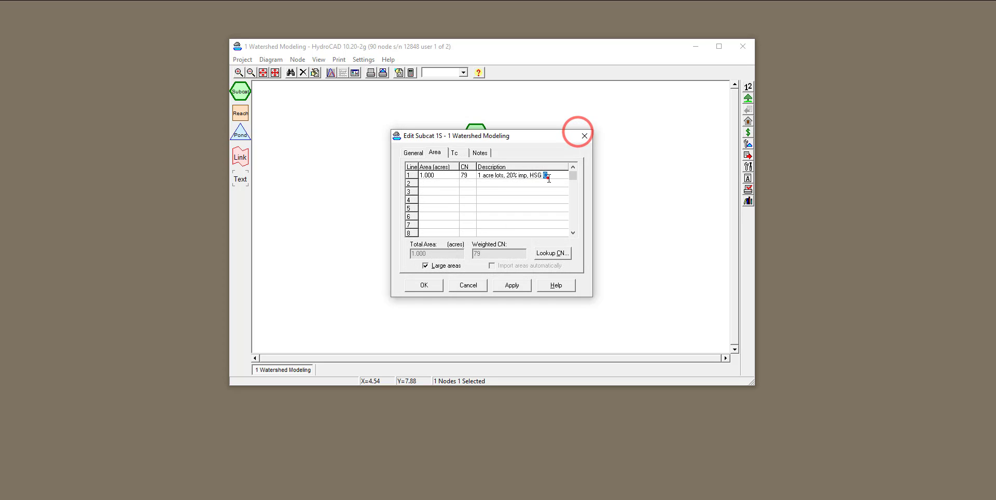
click(548, 177)
Add a direct-entry time of concentration of 12 minutes on the first line of Subbasin1's Tc table.
click(455, 153)
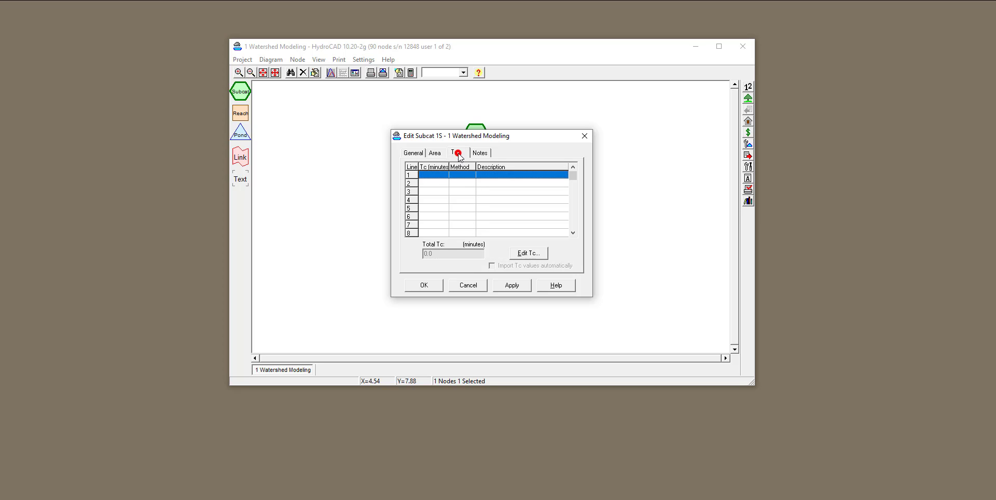
double_click(438, 179)
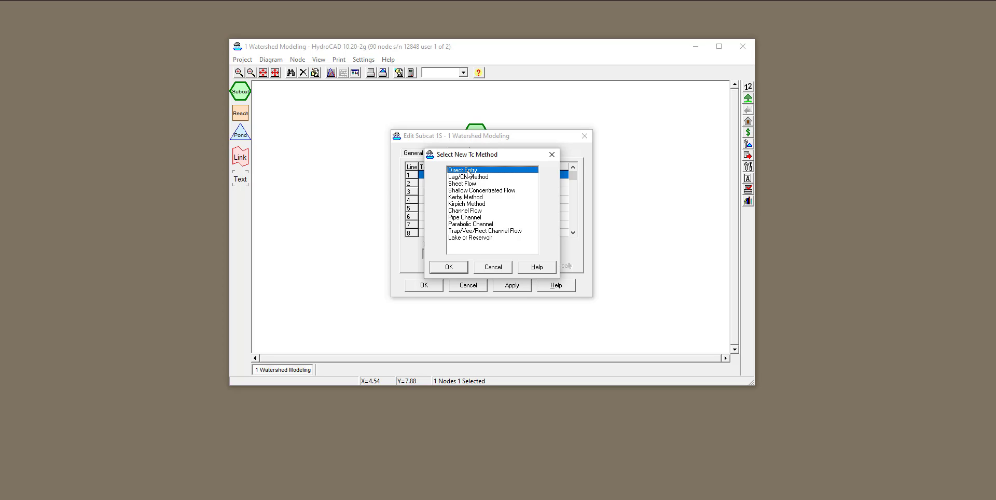
double_click(467, 171)
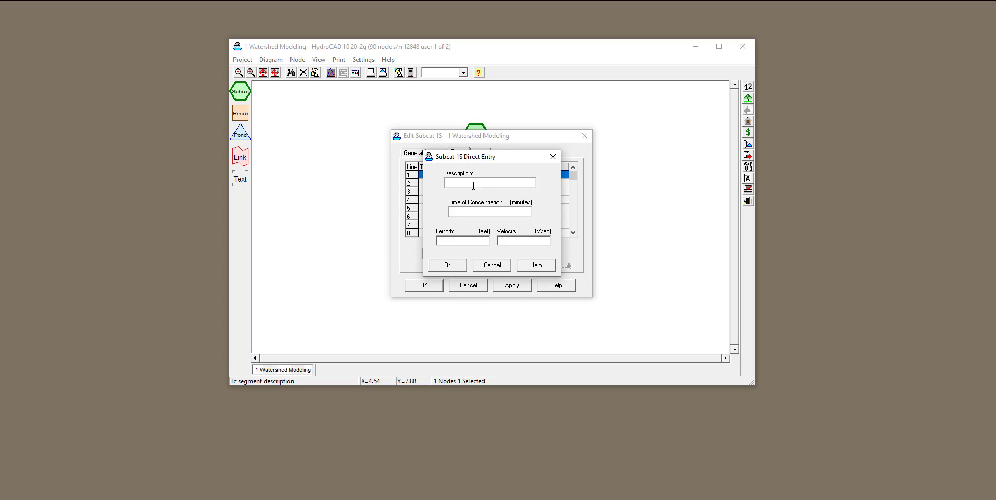
click(469, 211)
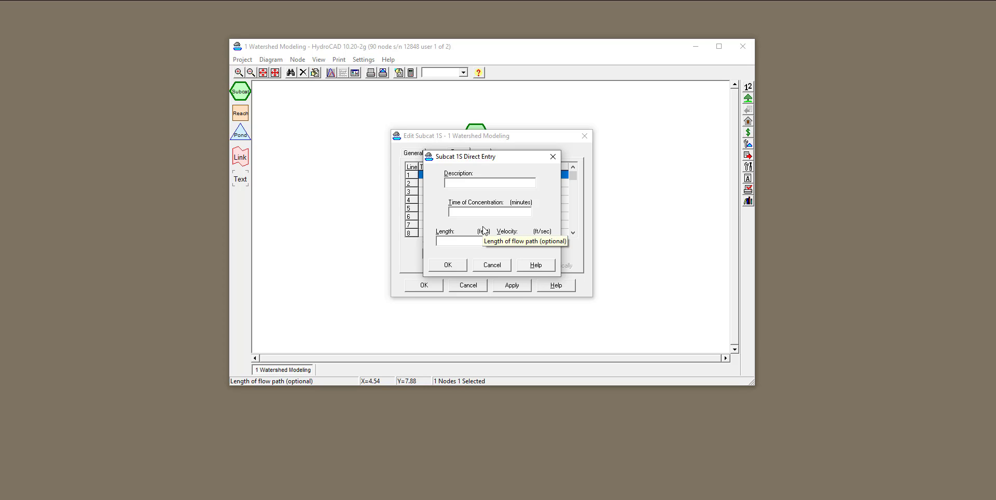
text(12)
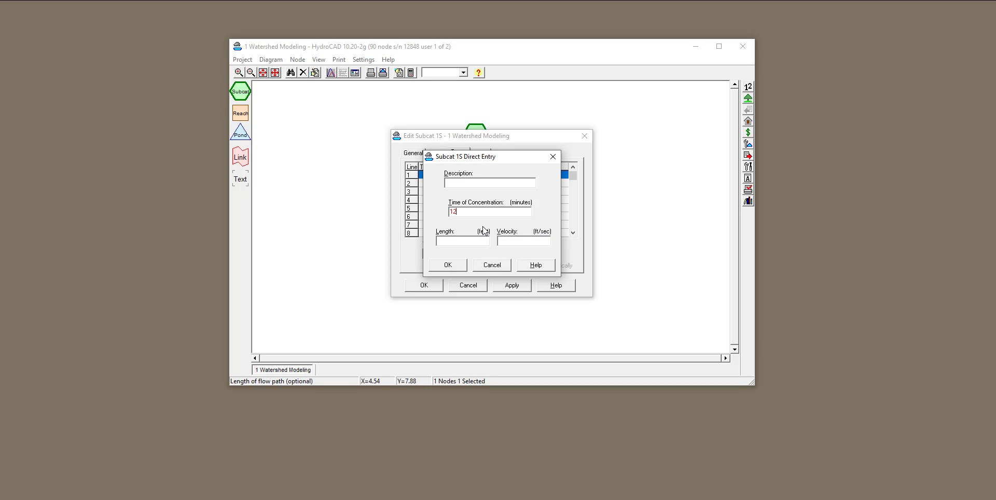
click(433, 216)
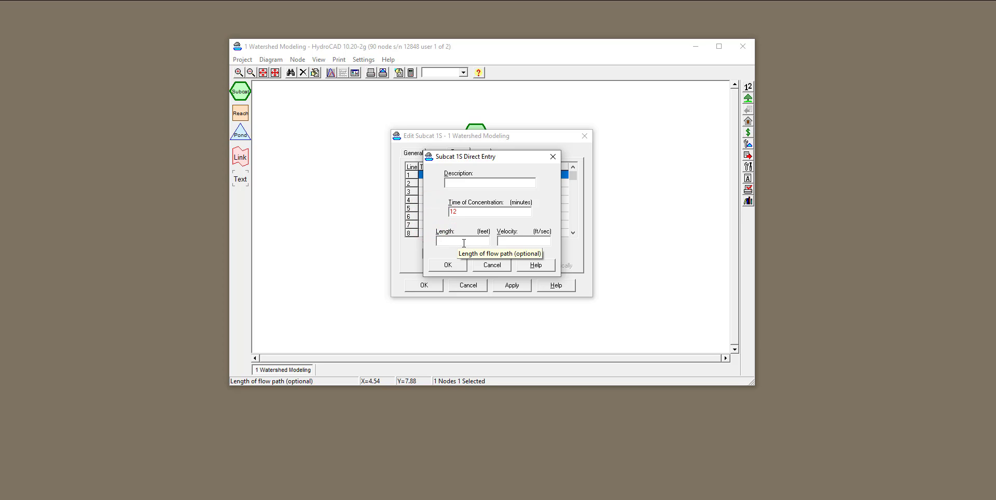
click(464, 242)
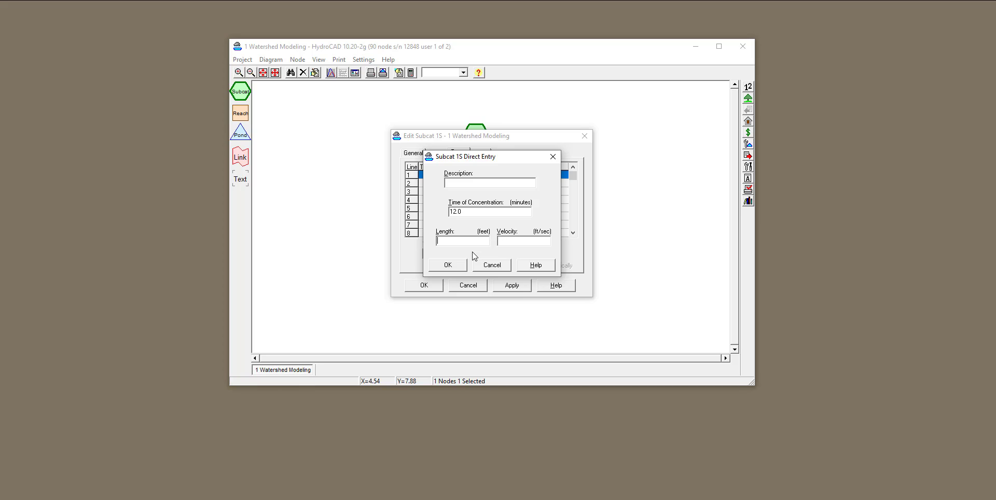
click(457, 263)
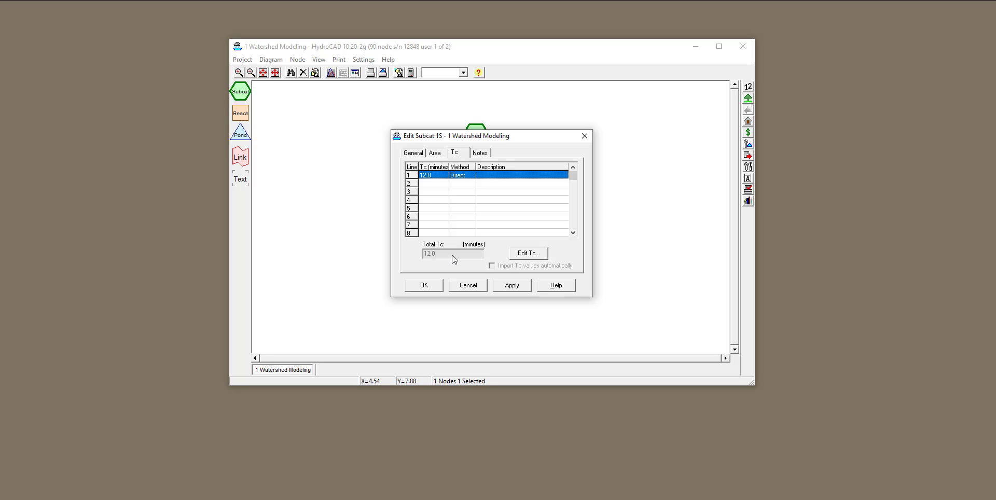
Check the notes page of Subbasin1, leaving it empty, and save the subcatchment's data.
click(484, 154)
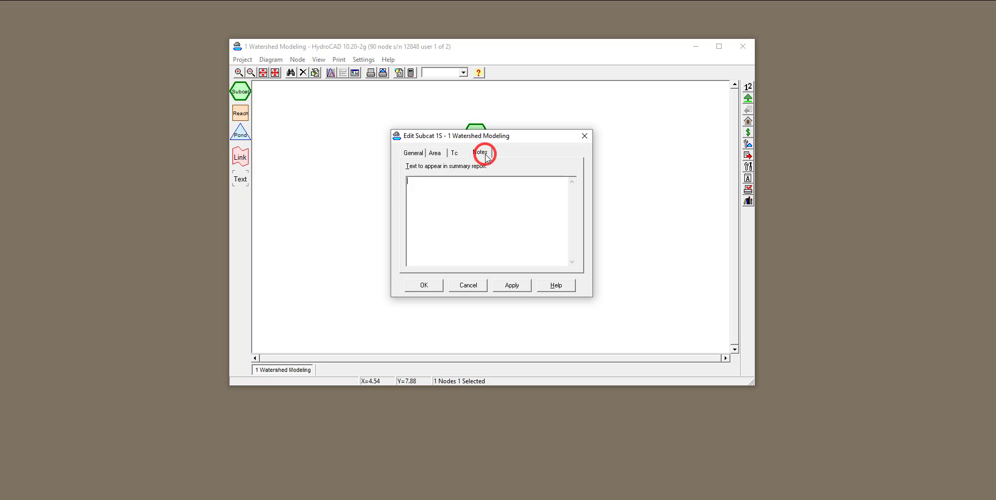
click(461, 203)
click(424, 285)
Reopen Subbasin1 for editing and review its area, time of concentration, notes and node name, closing it without changes.
right_click(476, 137)
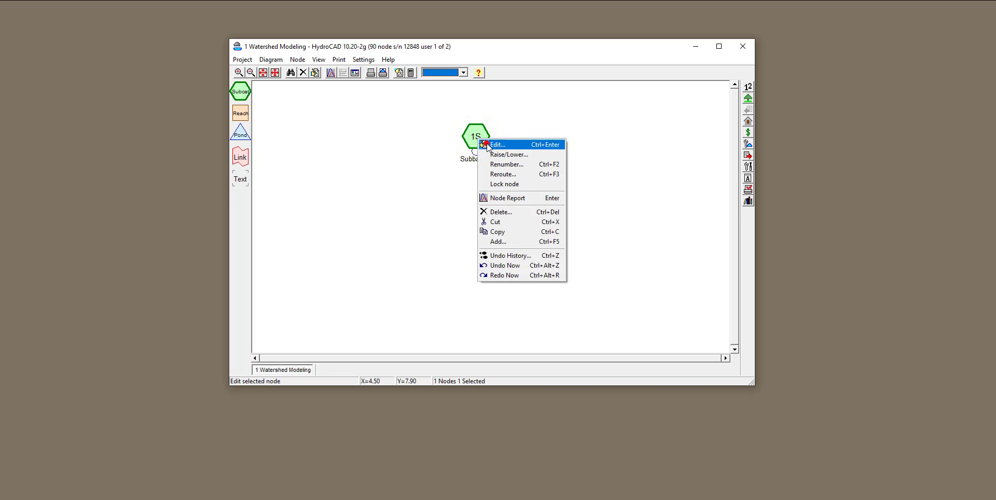
click(487, 144)
click(435, 152)
click(454, 154)
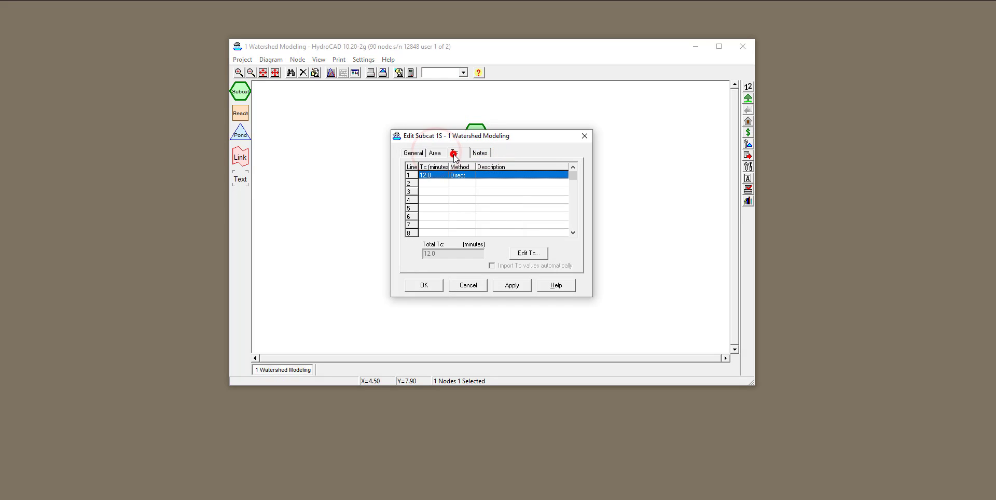
click(478, 153)
click(418, 153)
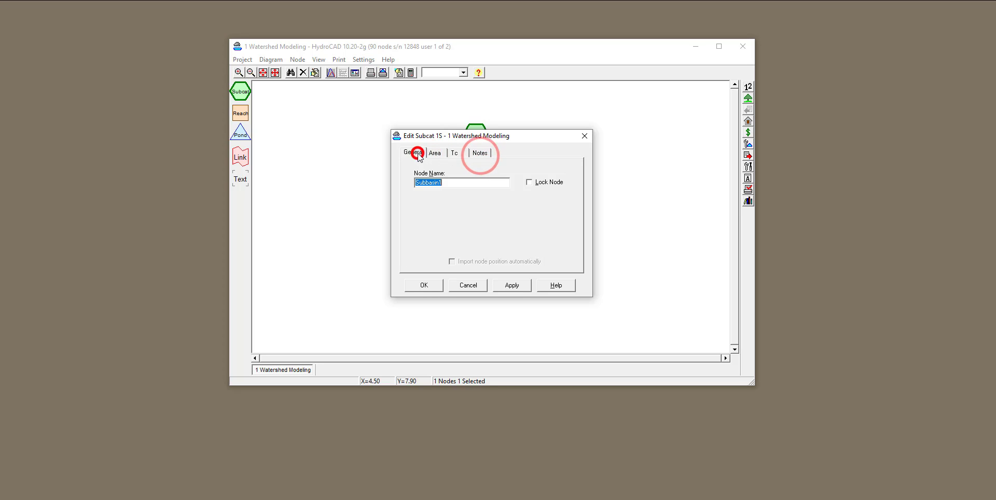
click(424, 284)
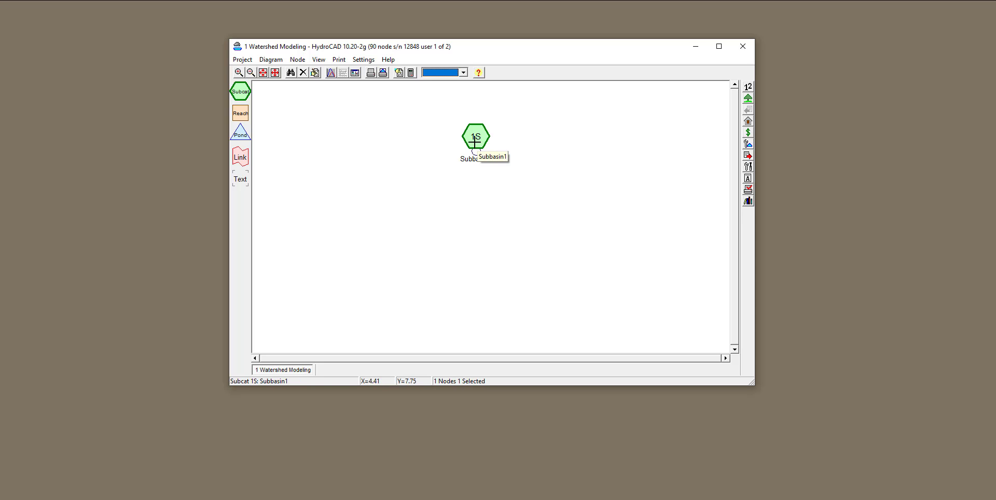
Set the rainfall depth to 2.5 inches in the calculation settings, keeping the Type II 24-hr storm type.
click(410, 73)
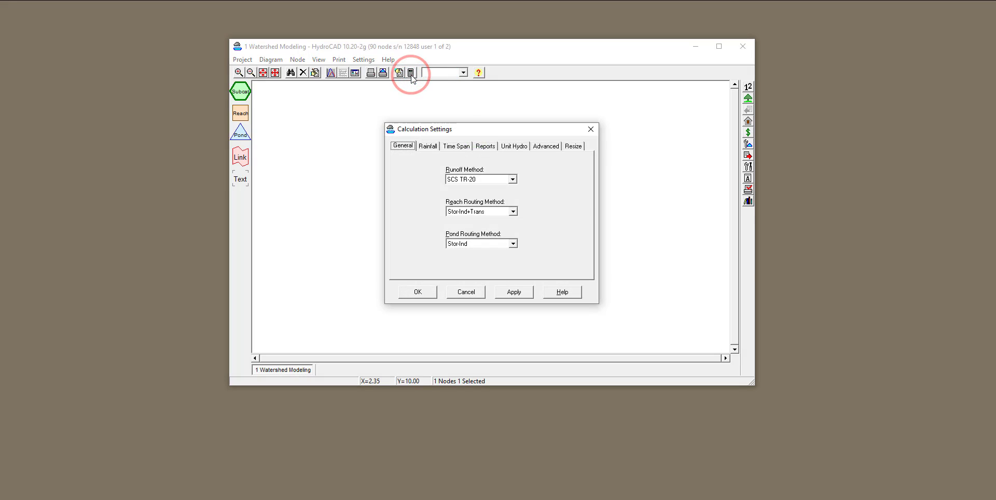
click(425, 147)
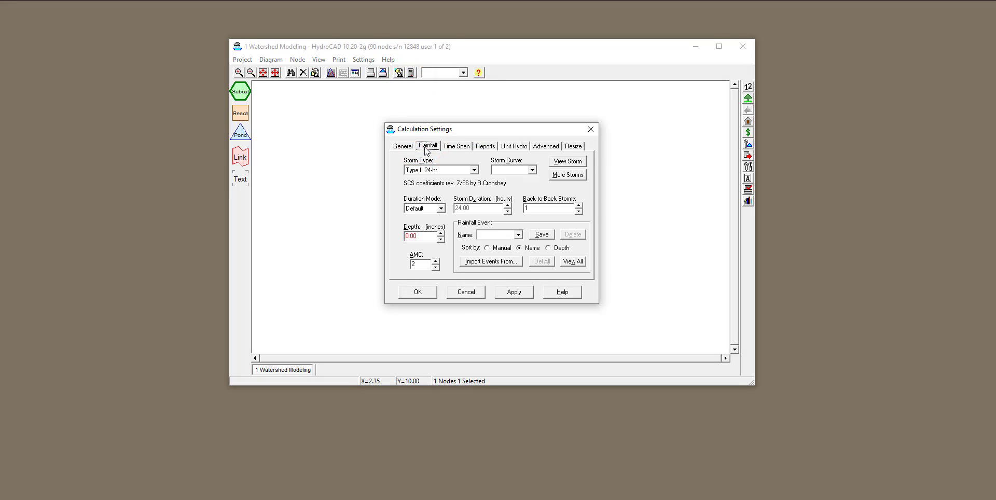
click(416, 236)
drag(420, 237, 401, 237)
text(2.5)
drag(396, 253, 396, 235)
click(477, 171)
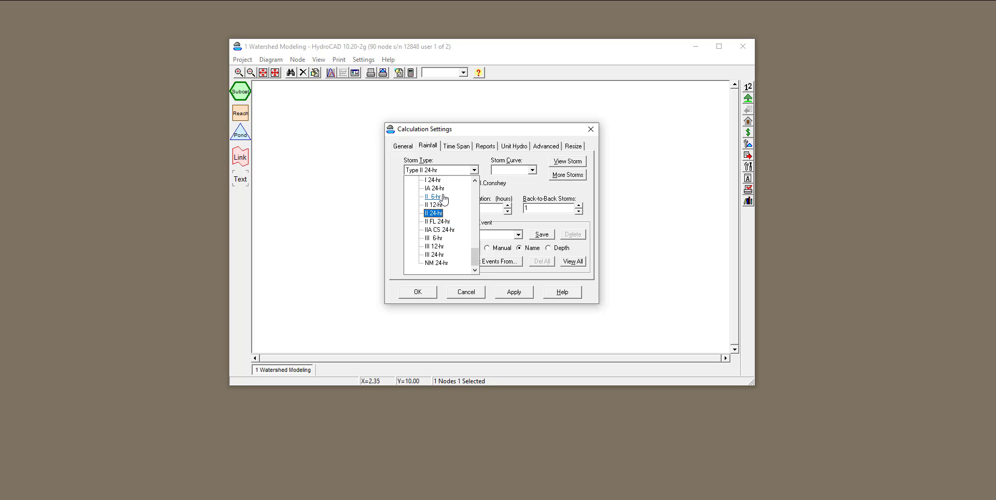
click(473, 170)
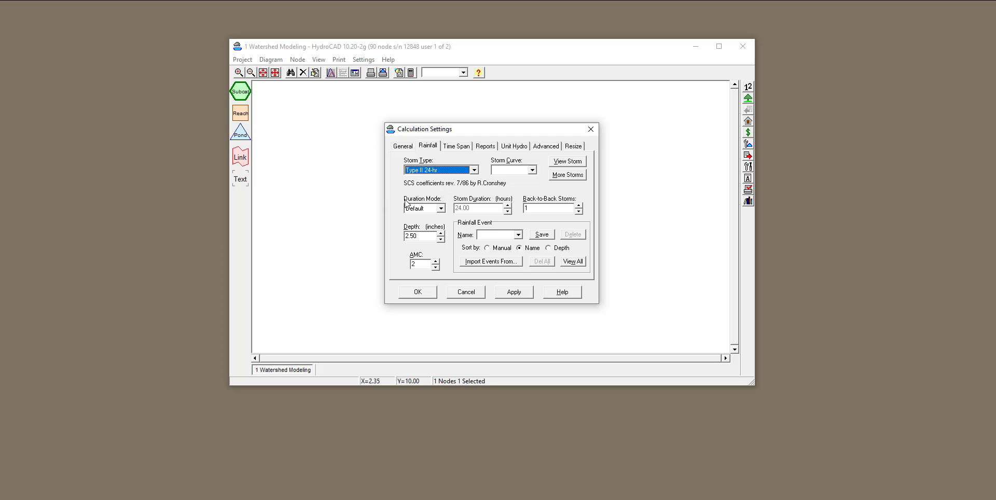
Try the Scale duration mode for the storm and restore the Default mode.
click(440, 209)
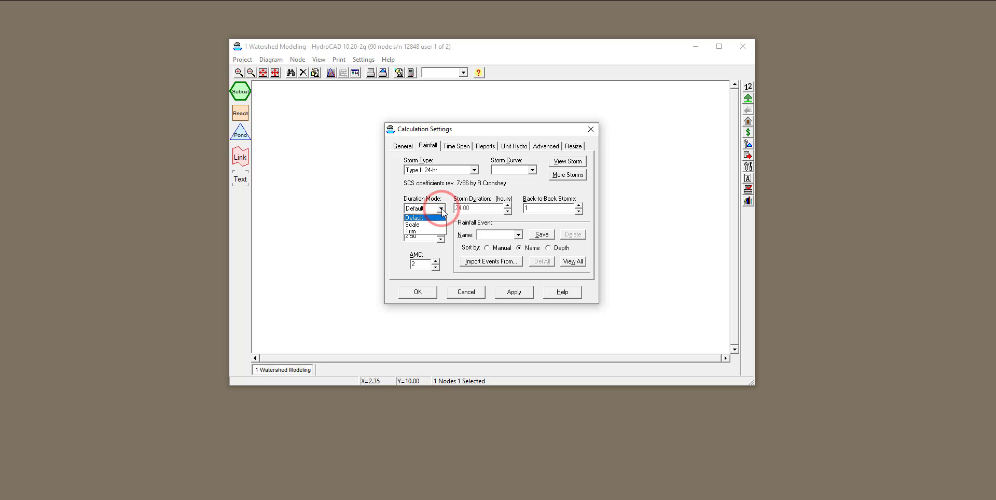
click(435, 224)
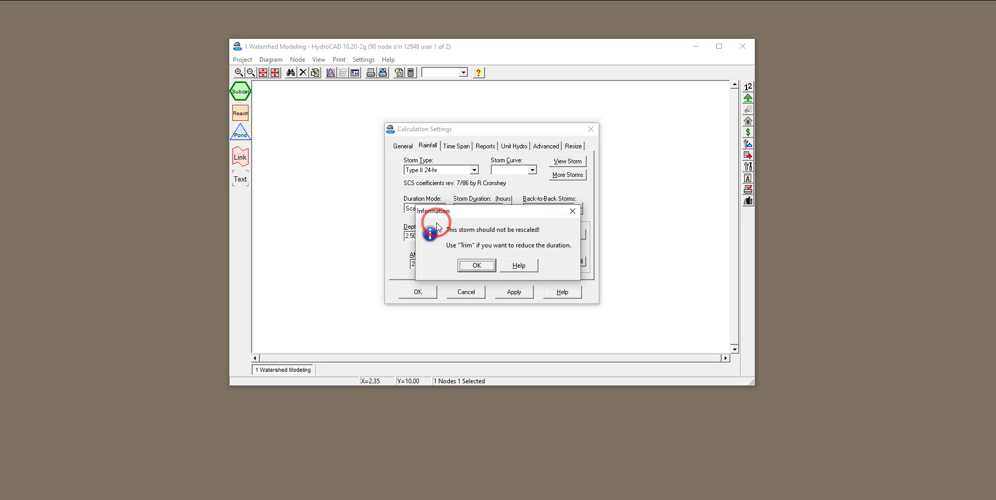
click(476, 266)
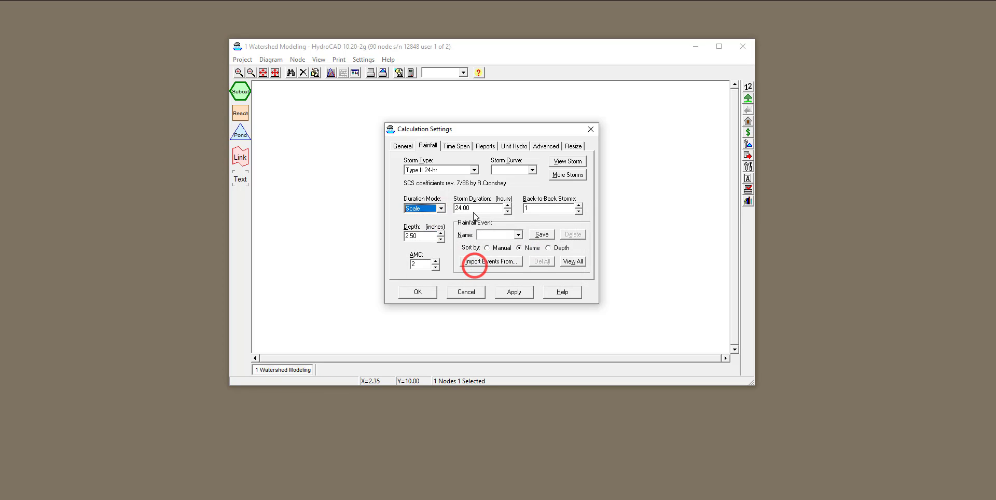
click(441, 208)
click(433, 217)
Try a different AMC value for the rainfall and return it to 2.
click(436, 267)
click(435, 262)
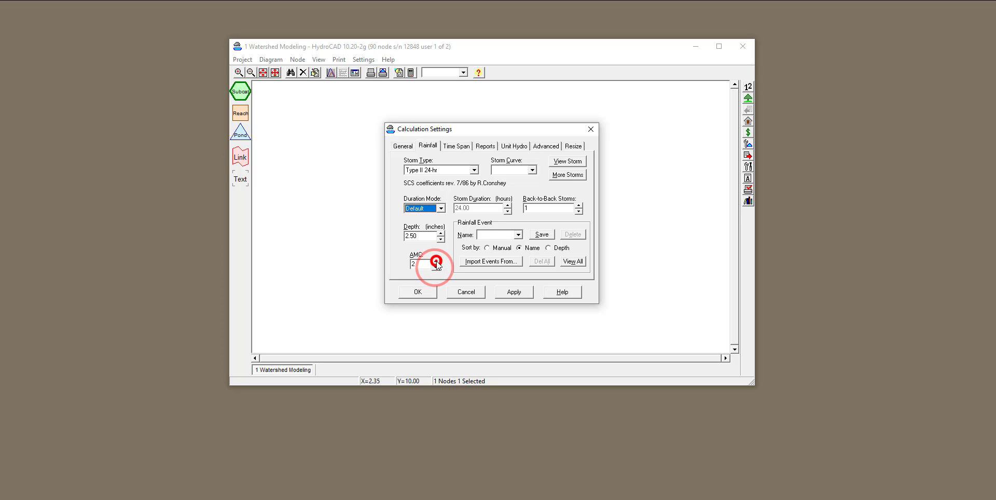
click(397, 262)
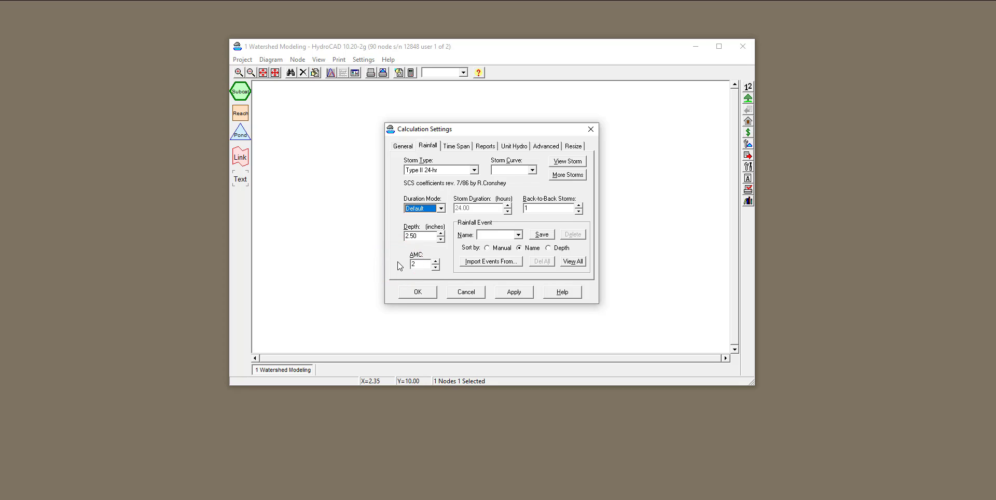
click(397, 262)
Review the time span settings, report options and available unit hydrographs, keeping SCS as the unit hydrograph.
click(455, 146)
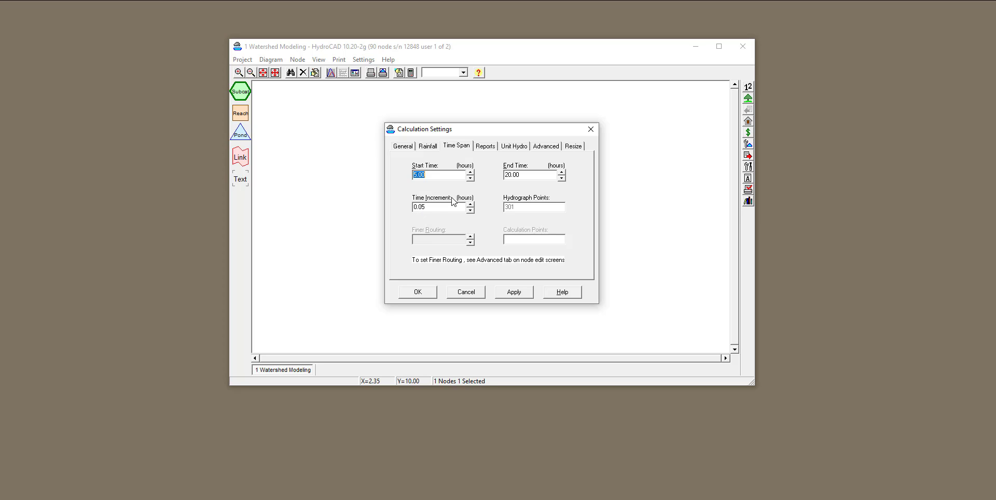
click(486, 147)
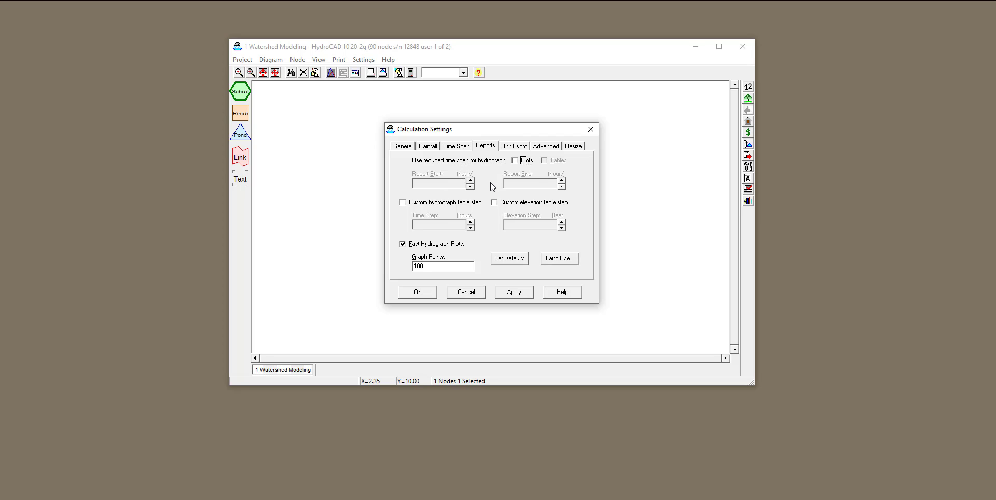
click(512, 146)
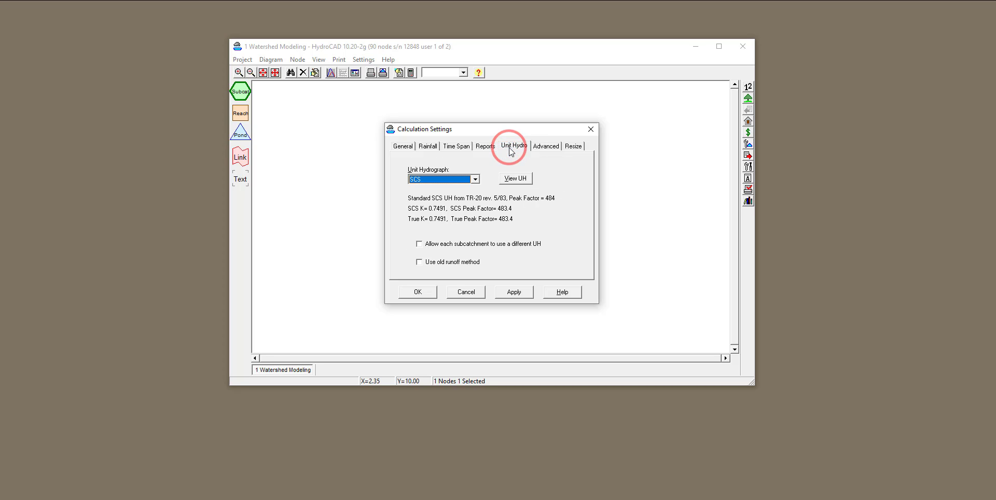
click(476, 179)
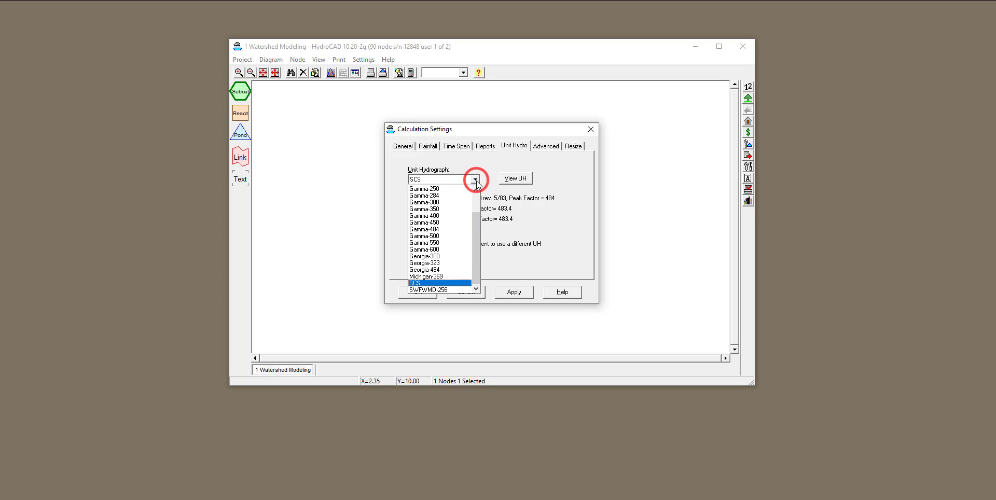
click(475, 220)
mouse_move(475, 220)
mouse_down()
mouse_move(466, 215)
mouse_move(477, 203)
mouse_move(478, 230)
mouse_up()
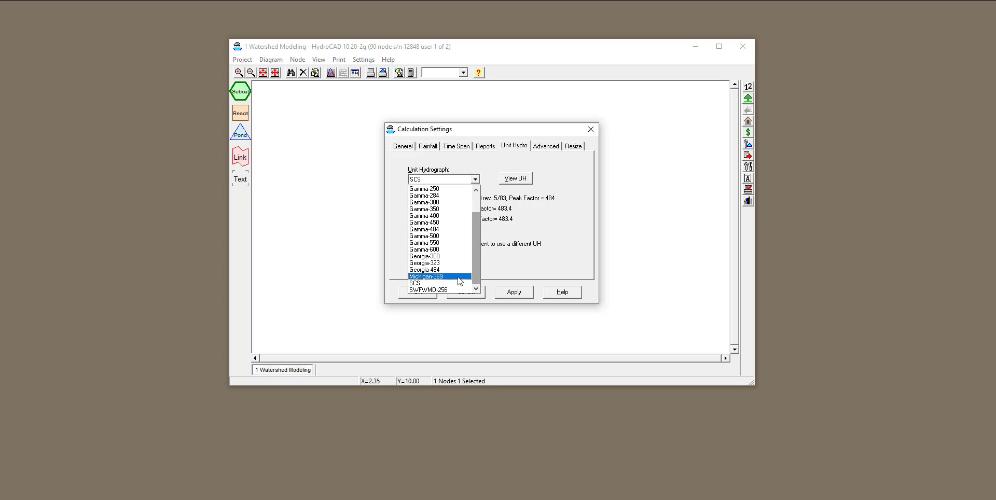
click(457, 282)
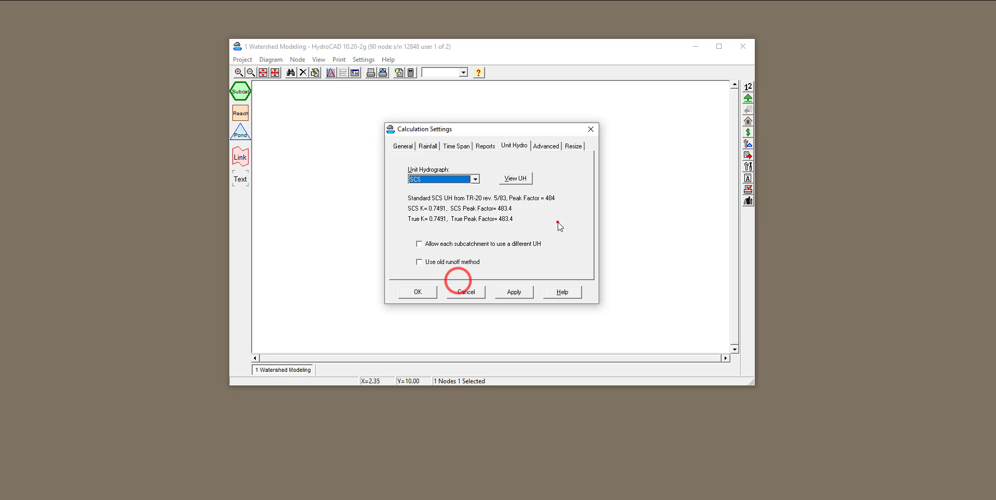
View the plots of the SCS unit hydrograph and the Type II 24-hr storm distribution, closing each report.
click(516, 178)
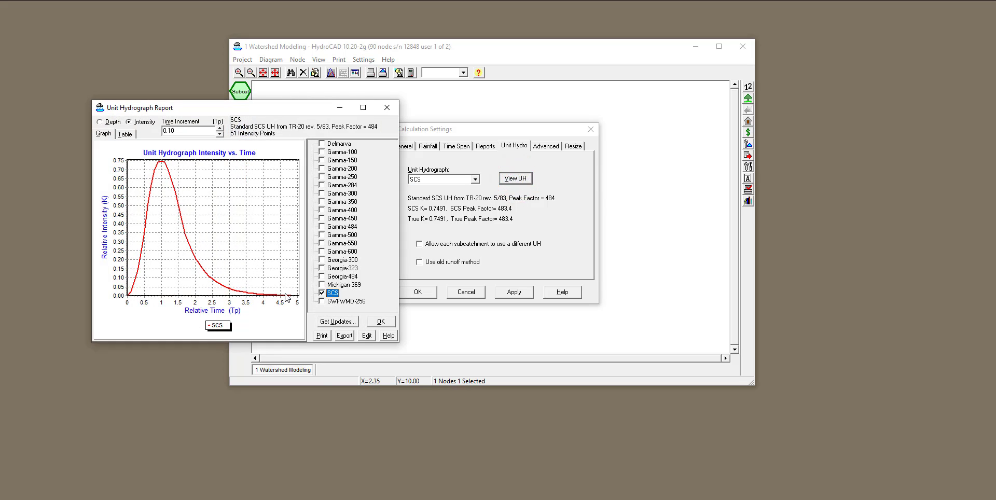
click(387, 109)
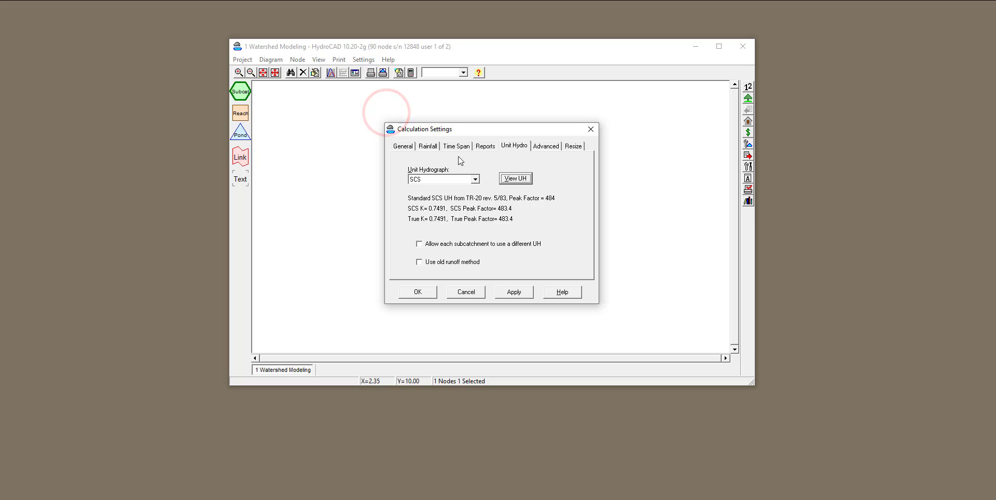
click(427, 147)
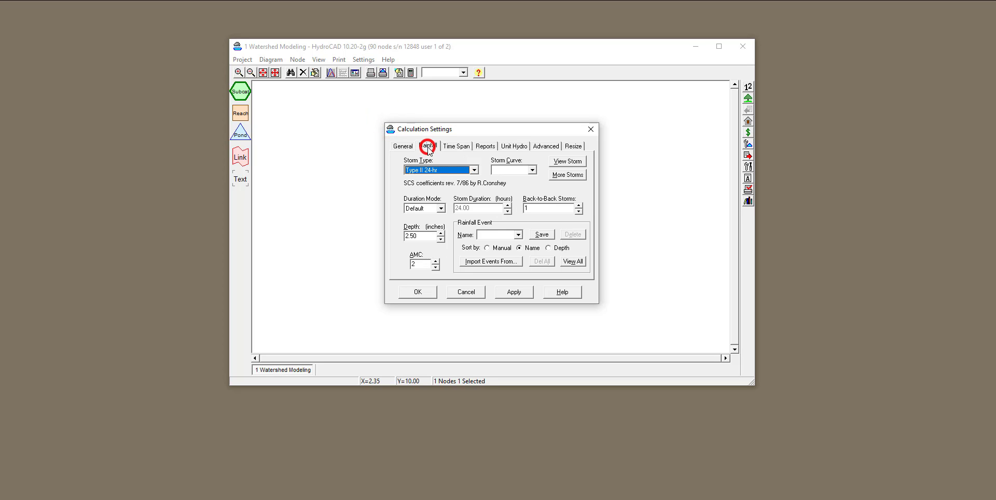
click(572, 163)
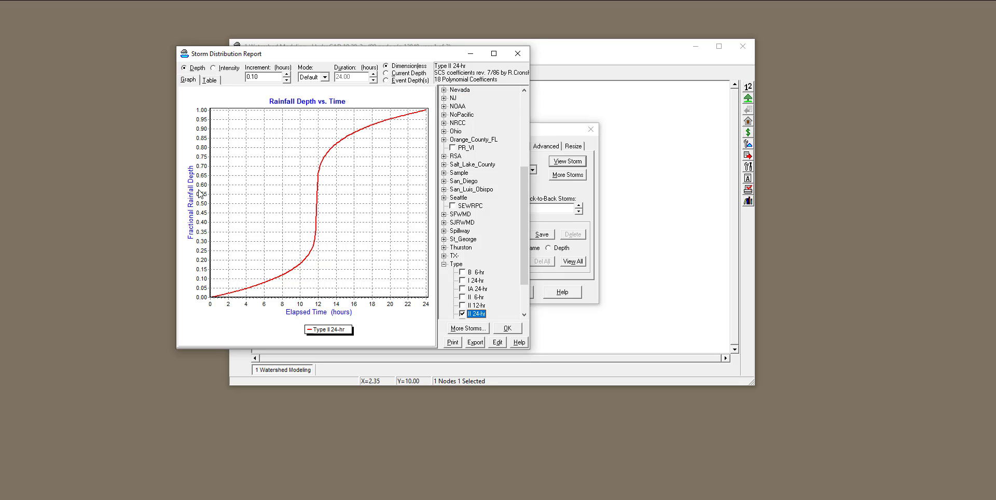
click(517, 53)
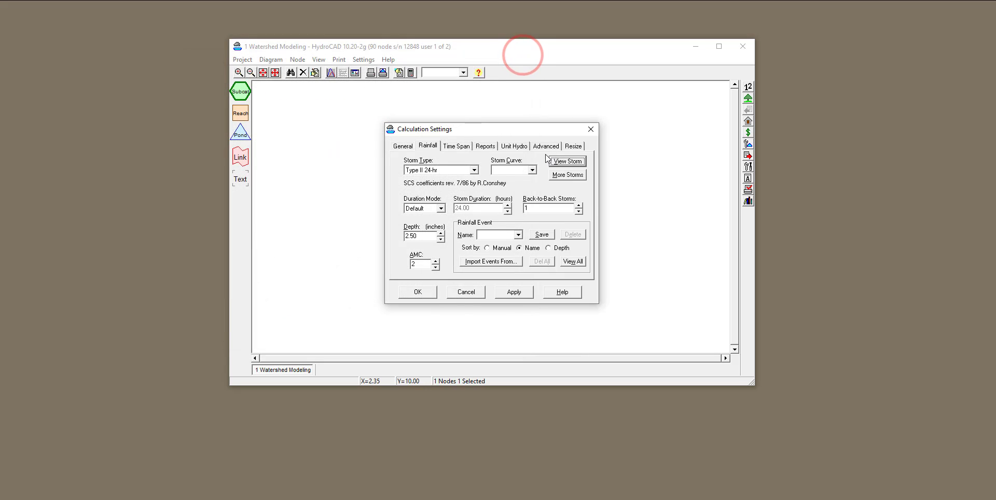
Review the advanced calculation options, including minimum Tc and Ia/S ratio, and the general runoff and routing methods.
click(545, 147)
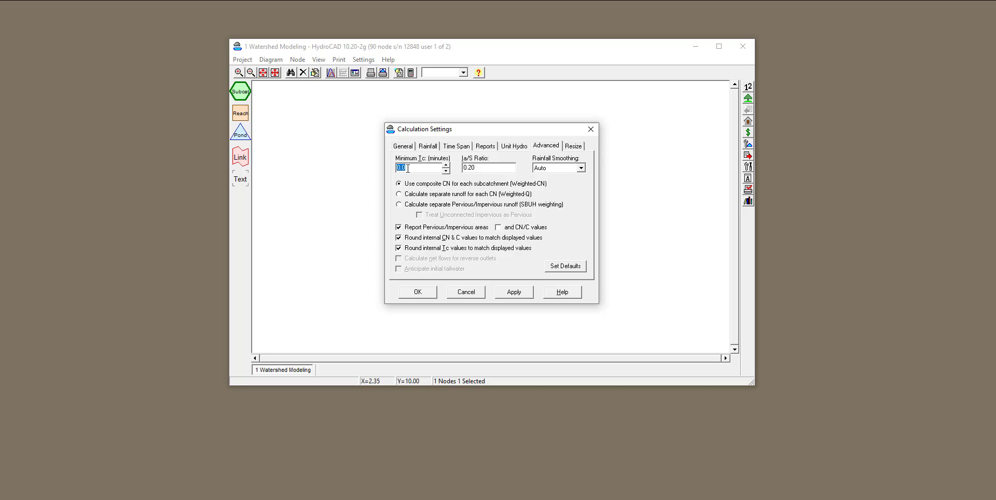
click(488, 167)
click(591, 173)
click(403, 146)
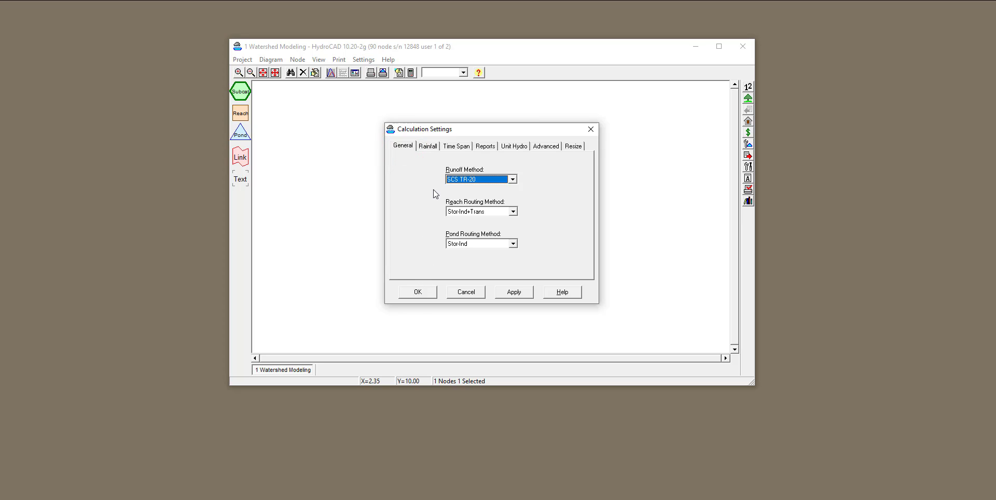
Save the Type II 24-hr storm with 2.50 inches depth as rainfall event S1 and check it in the events table.
click(424, 293)
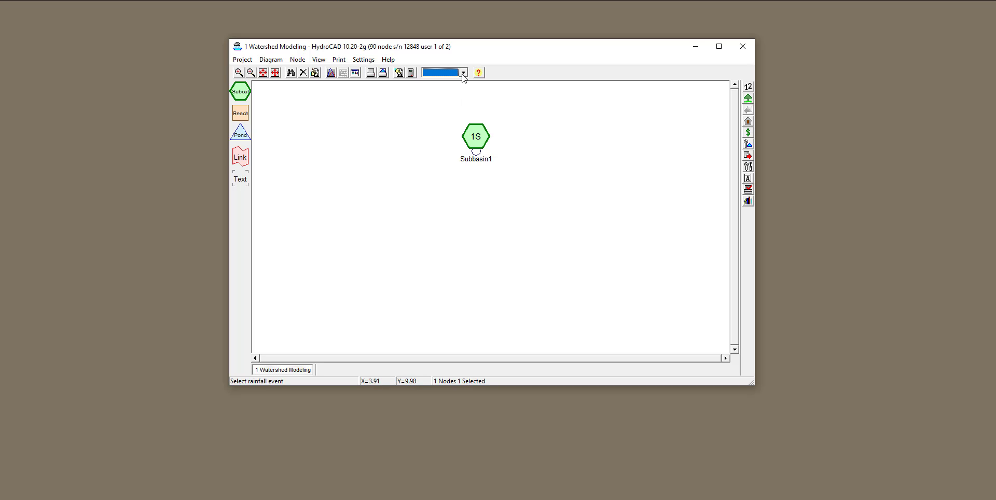
click(410, 73)
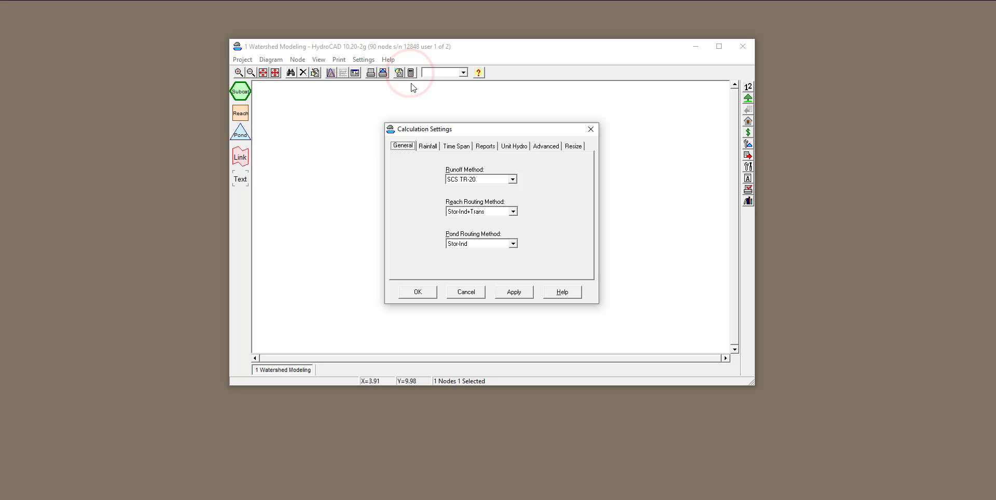
click(428, 146)
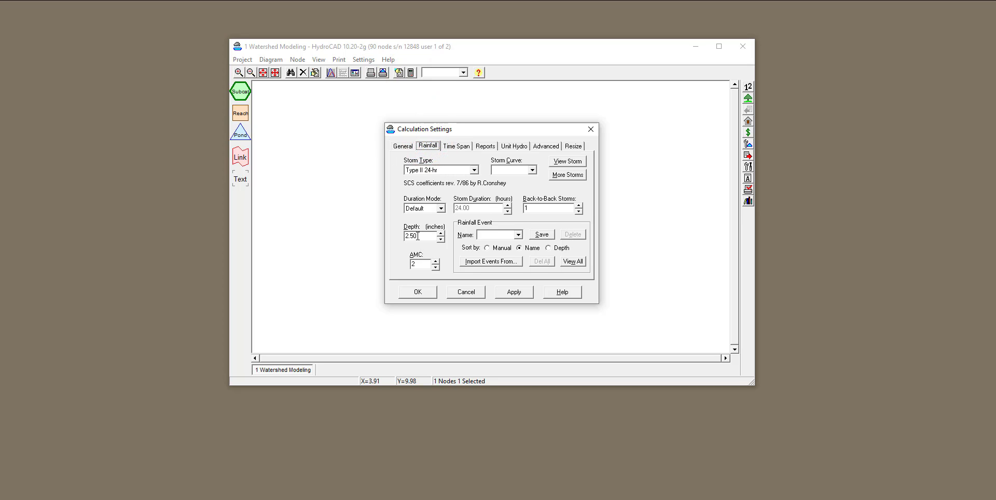
click(484, 235)
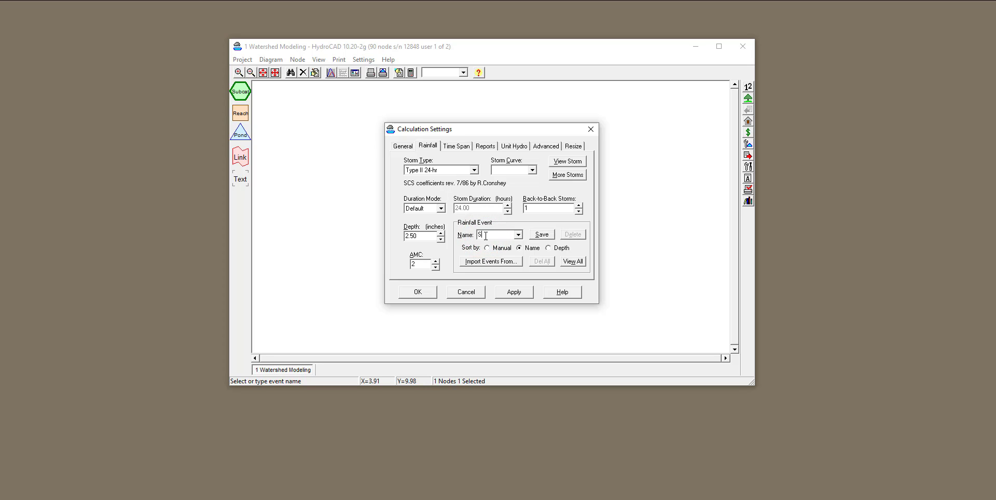
click(397, 244)
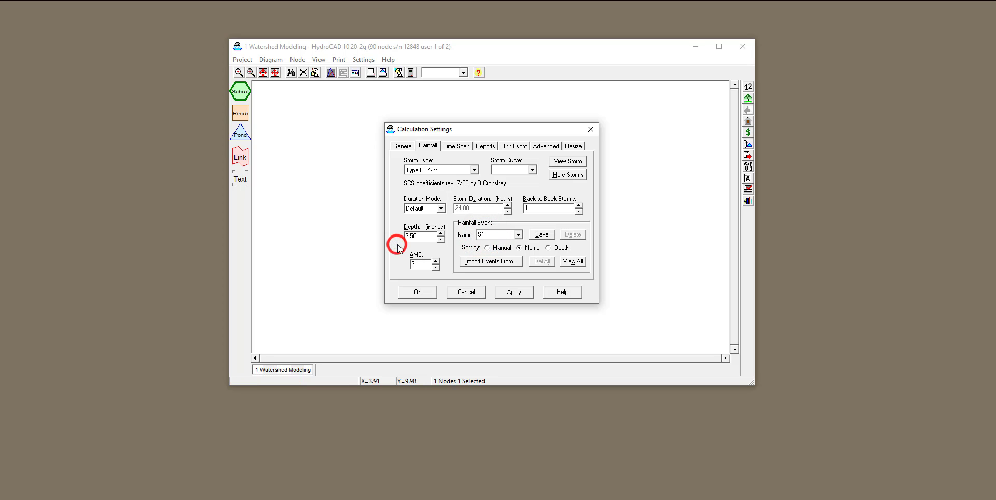
click(545, 236)
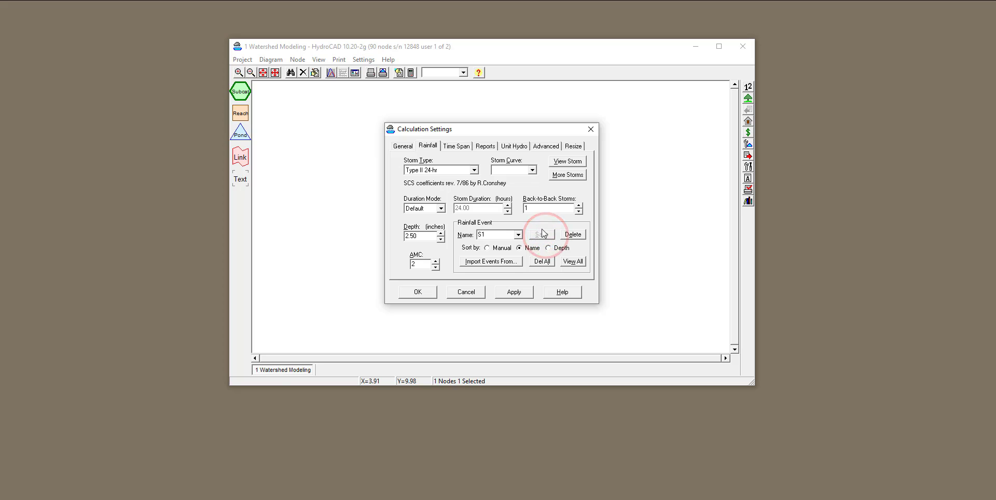
click(574, 262)
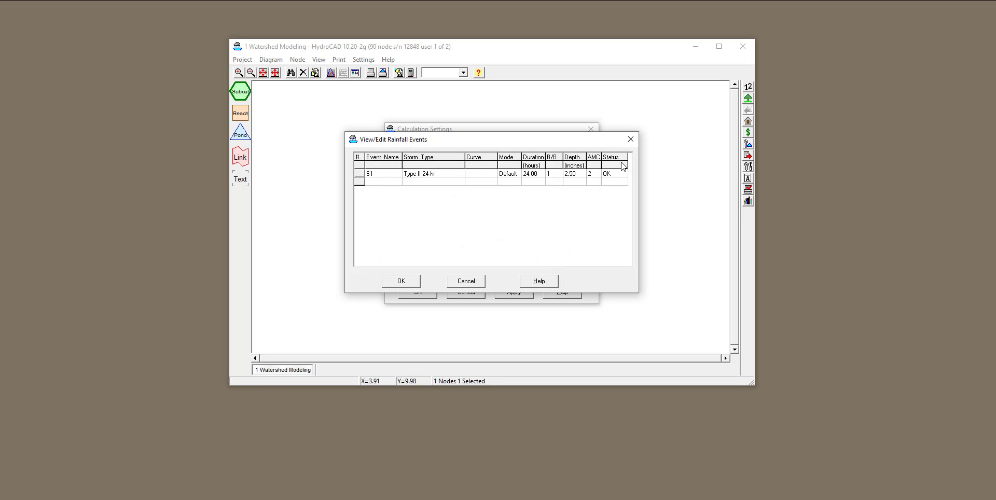
click(629, 144)
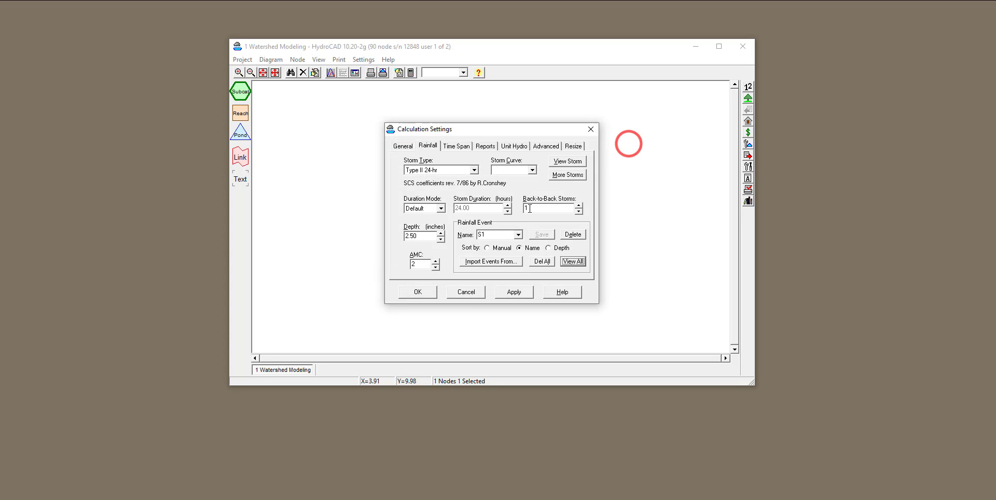
Save a second rainfall event S2 with a depth of 5 inches, check the events table and accept the calculation settings.
drag(422, 235, 397, 236)
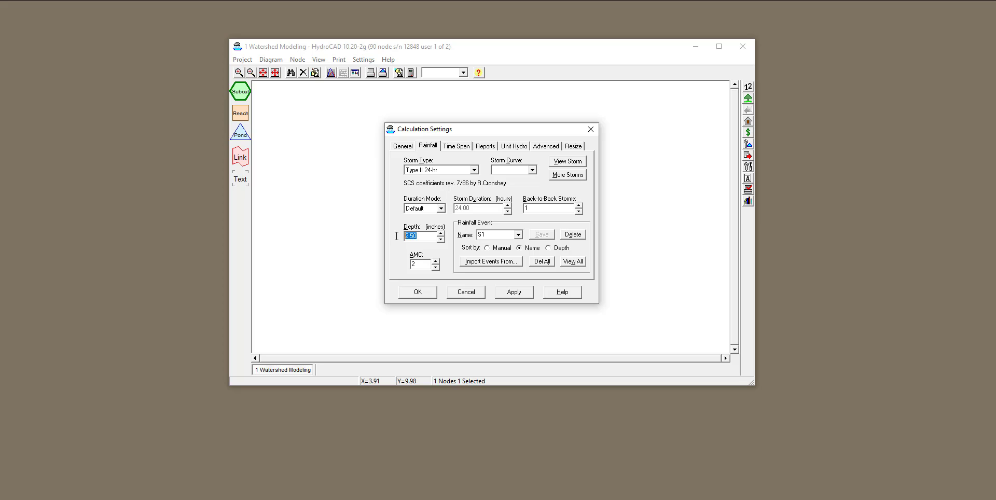
text(5)
click(391, 245)
click(490, 235)
key(BackSpace)
text(2)
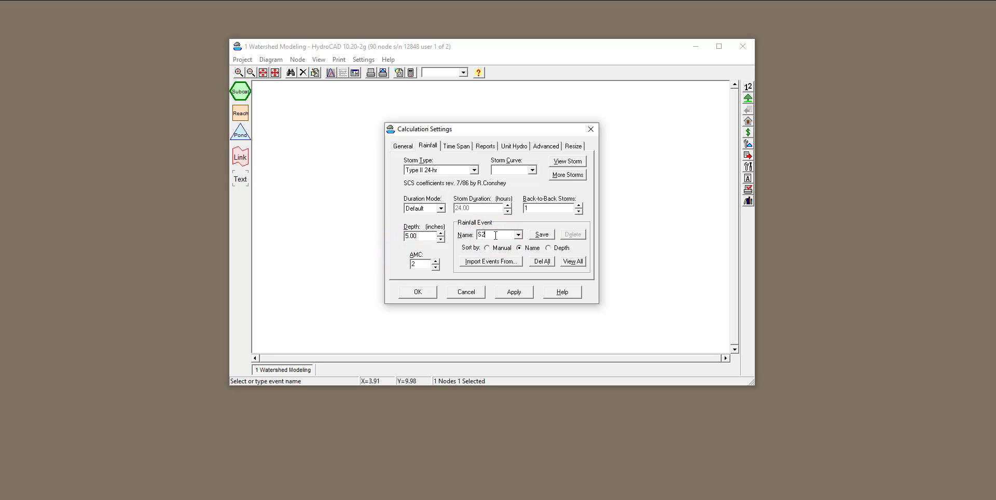
click(542, 234)
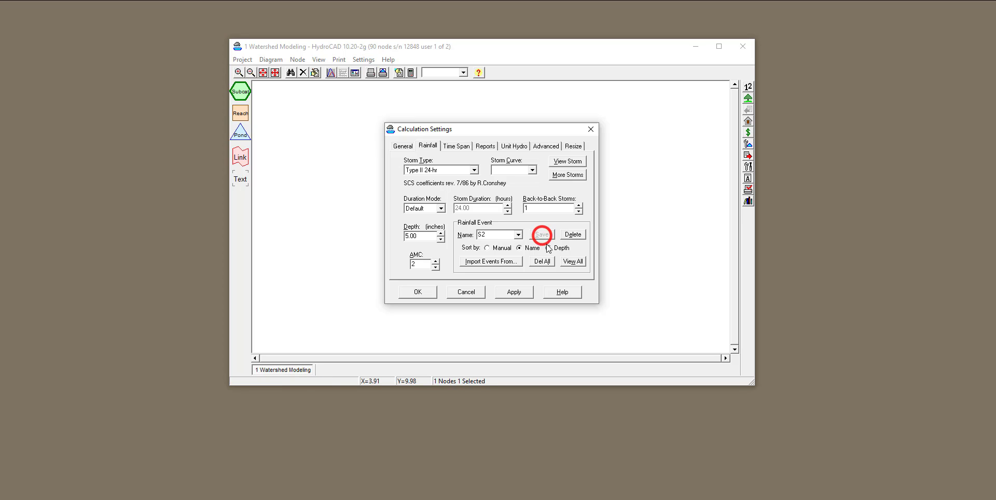
click(568, 262)
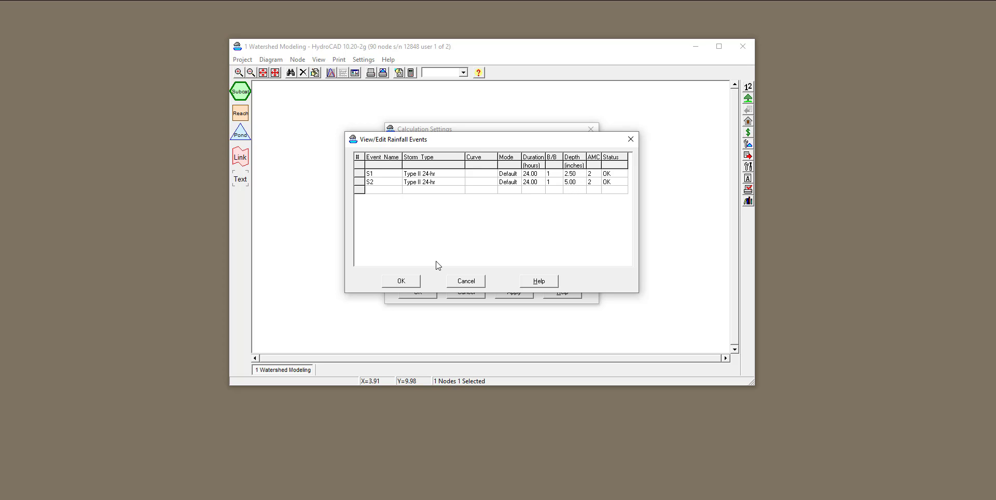
click(403, 280)
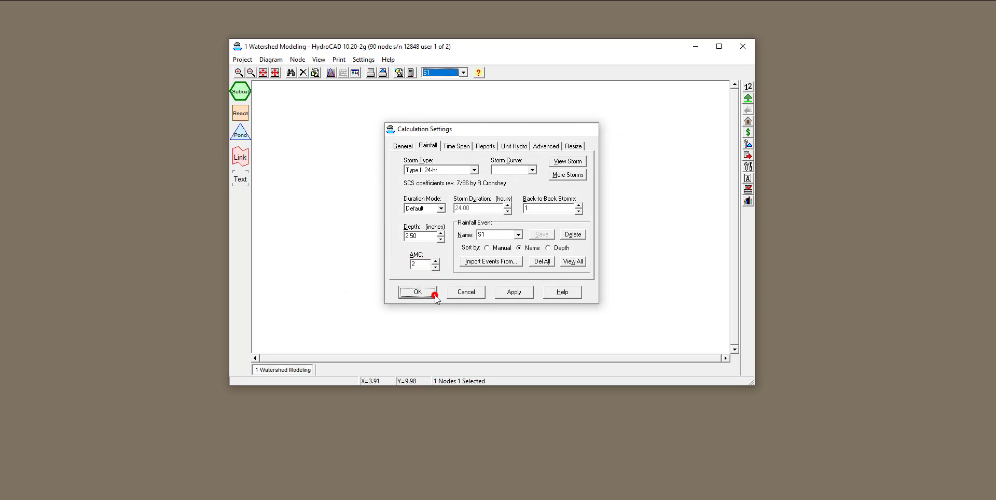
click(433, 293)
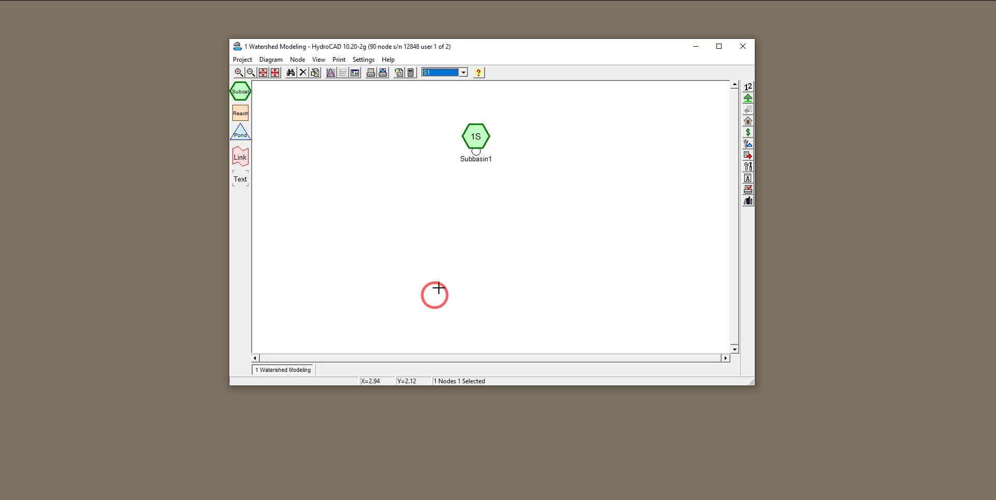
Keep S1 as the active rainfall event, open Subbasin1's hydrograph report and display the plot in 2D.
click(462, 72)
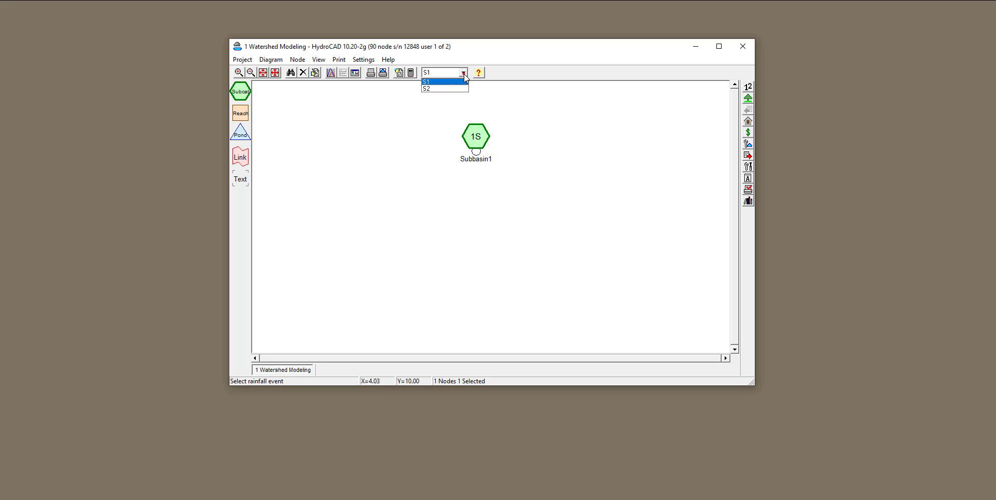
click(463, 73)
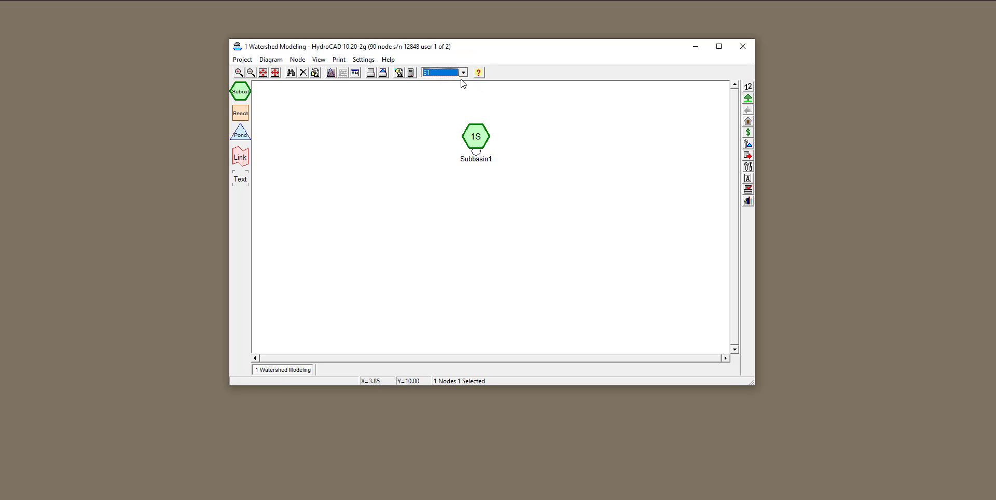
double_click(476, 137)
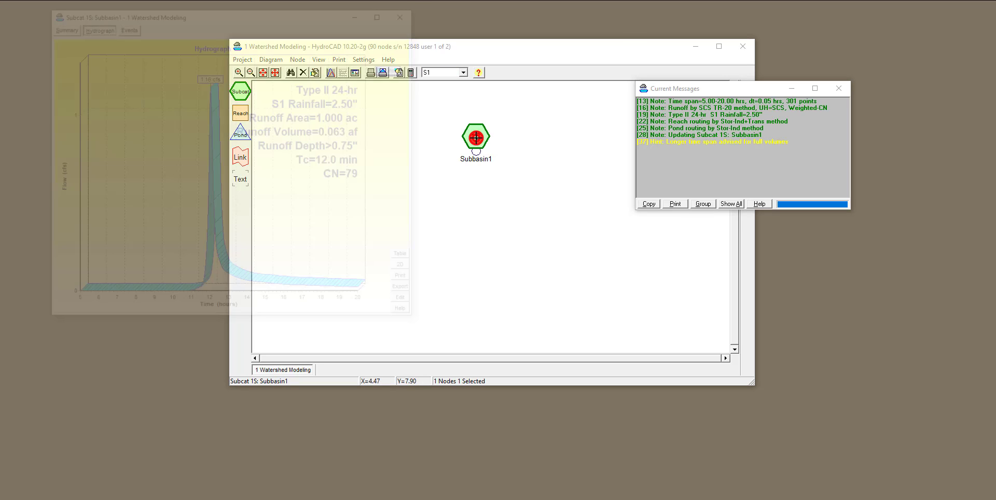
drag(271, 18, 285, 43)
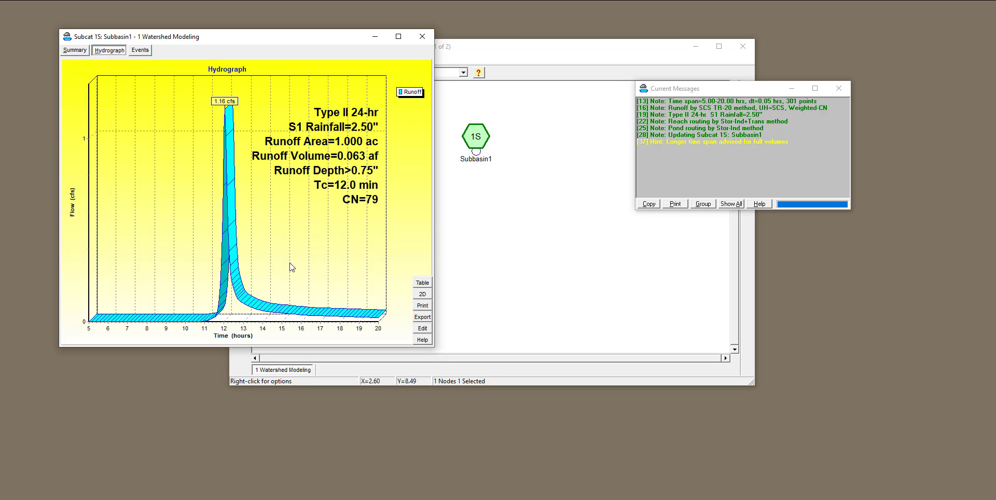
click(421, 296)
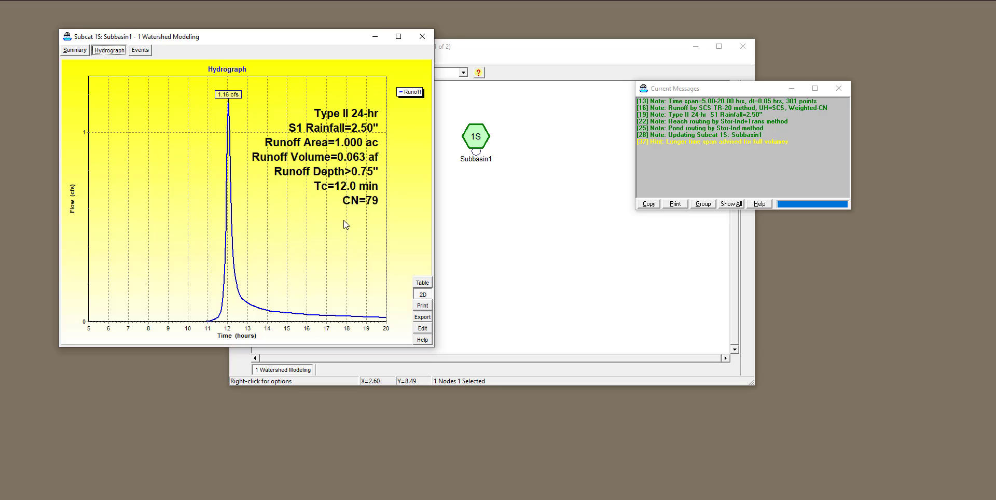
Examine Subbasin1's hydrograph table of precipitation, excess and runoff over time in both shrunk and expanded form.
click(427, 284)
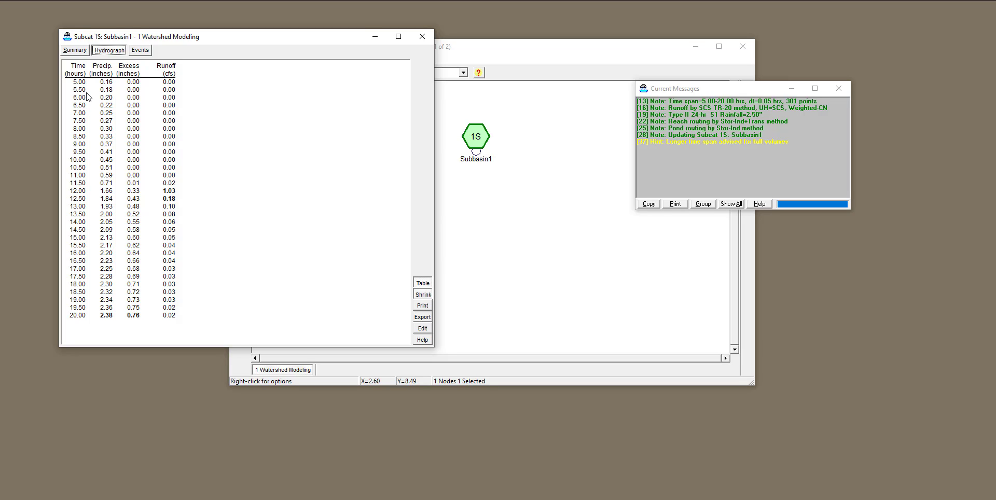
click(427, 298)
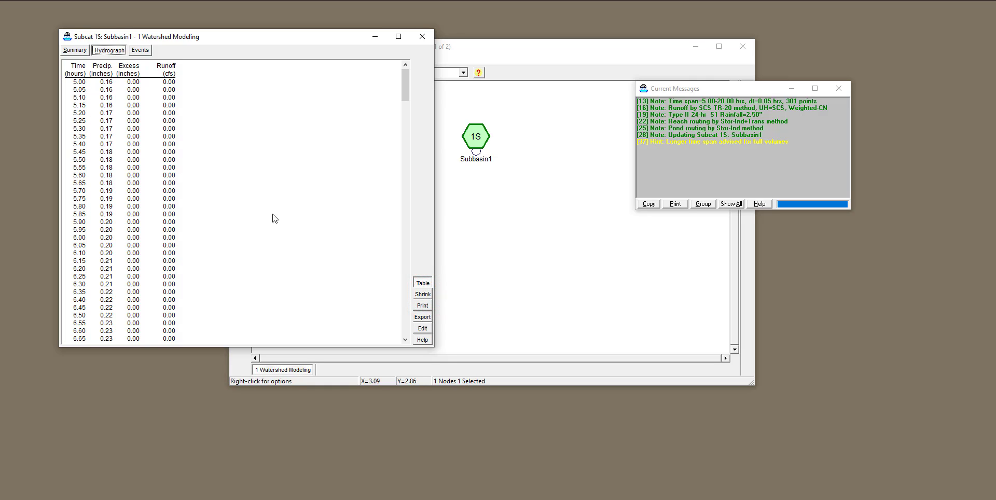
click(424, 294)
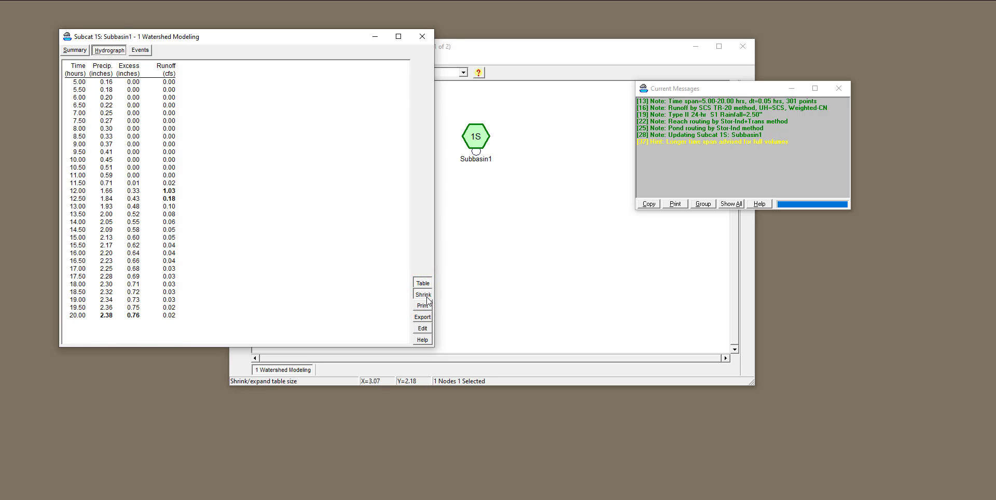
click(423, 294)
scroll(137, 153, down, 5)
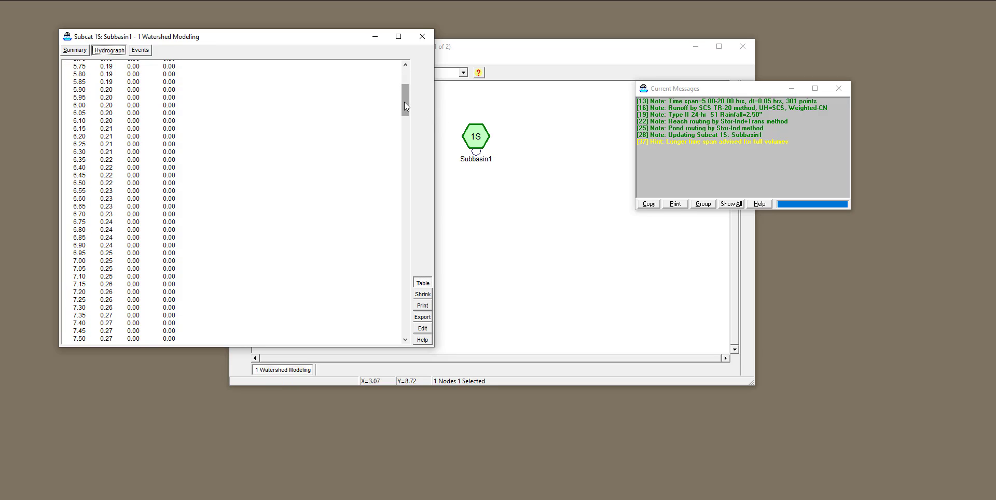
drag(404, 107, 404, 327)
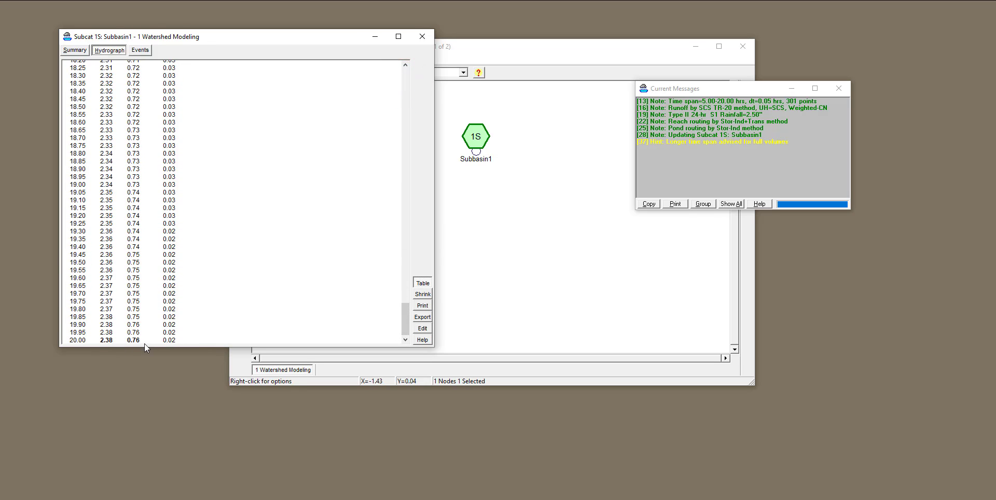
drag(405, 315, 433, 54)
click(422, 294)
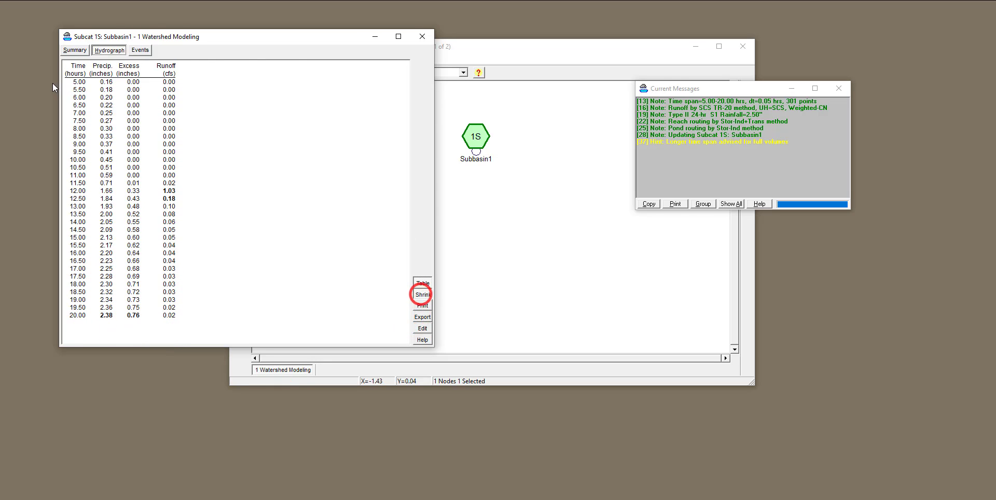
View Subbasin1's summary, return to the hydrograph plot, and look at the export options without exporting.
click(78, 51)
click(110, 50)
click(422, 282)
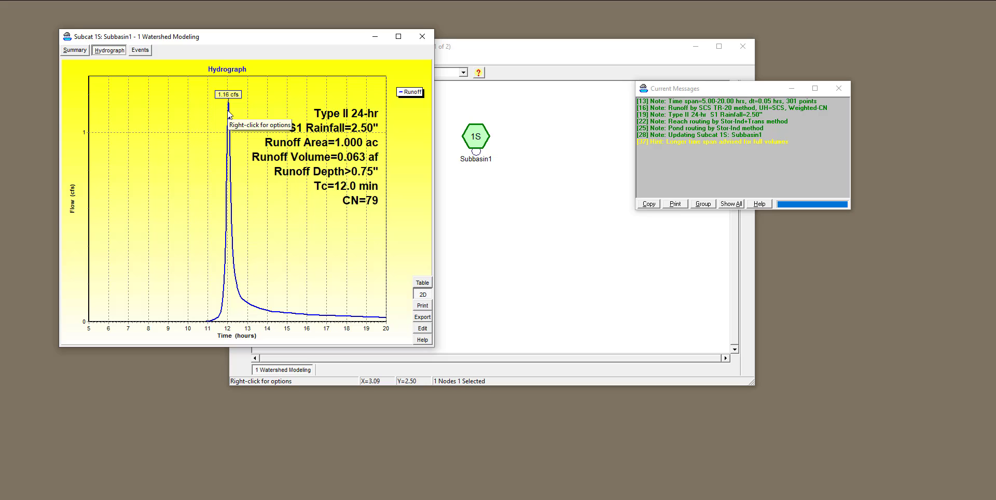
click(422, 317)
click(514, 204)
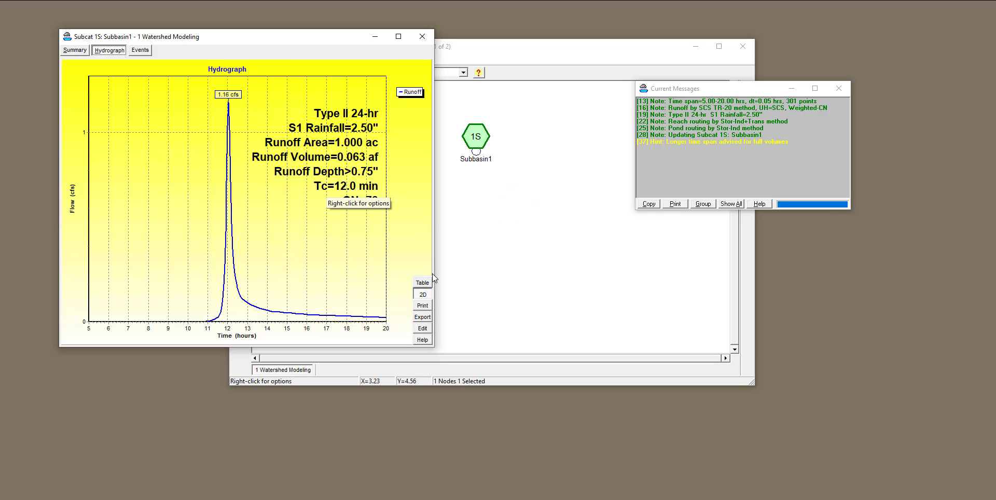
Change Subbasin1's curve number to 84 for 1 acre lots, 20% imp, HSG D, and move the messages window closer to the hydrograph.
click(423, 329)
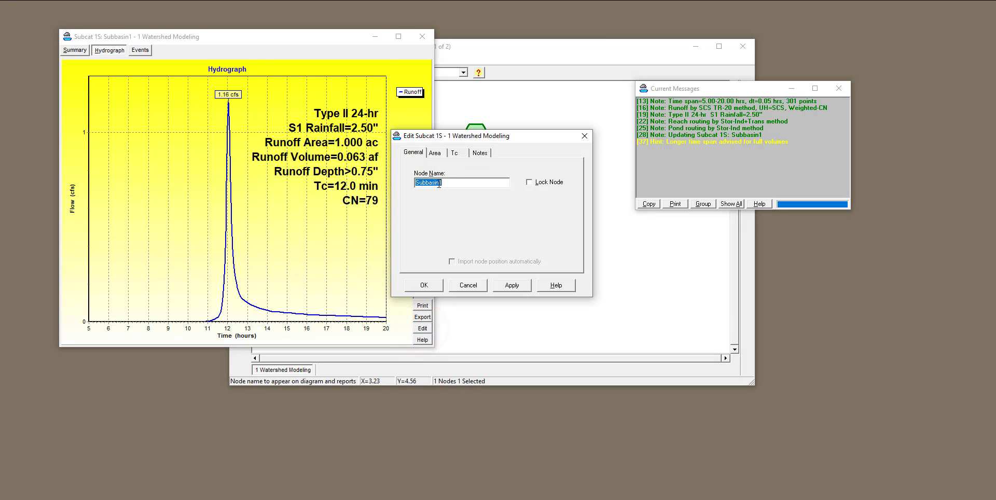
click(437, 152)
click(456, 152)
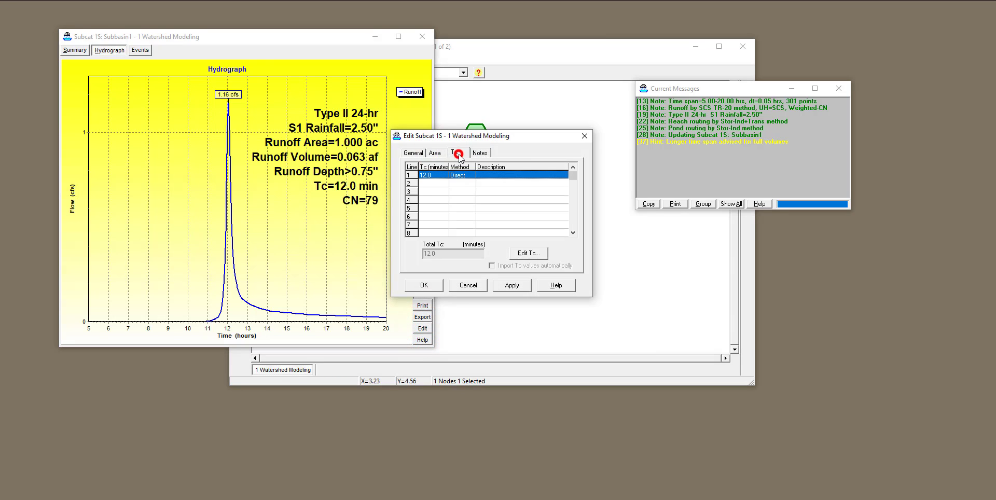
click(438, 153)
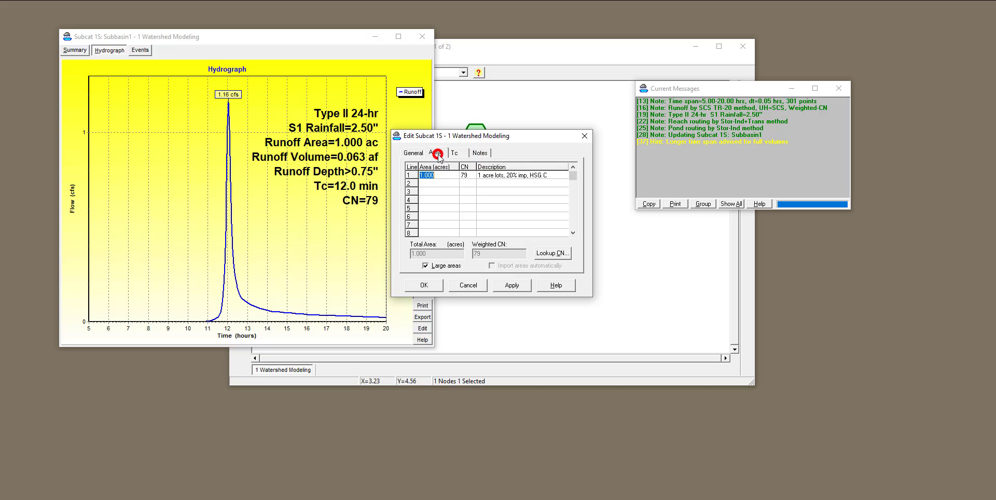
double_click(469, 177)
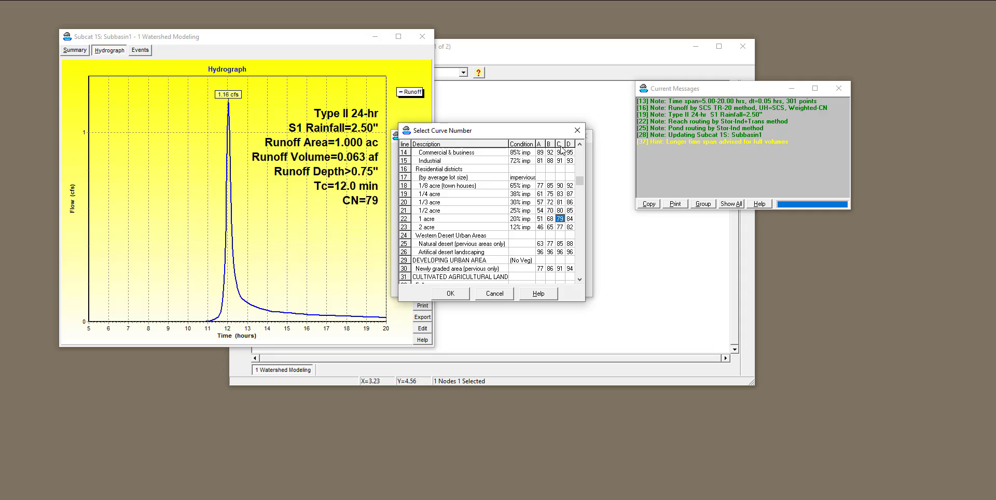
double_click(570, 219)
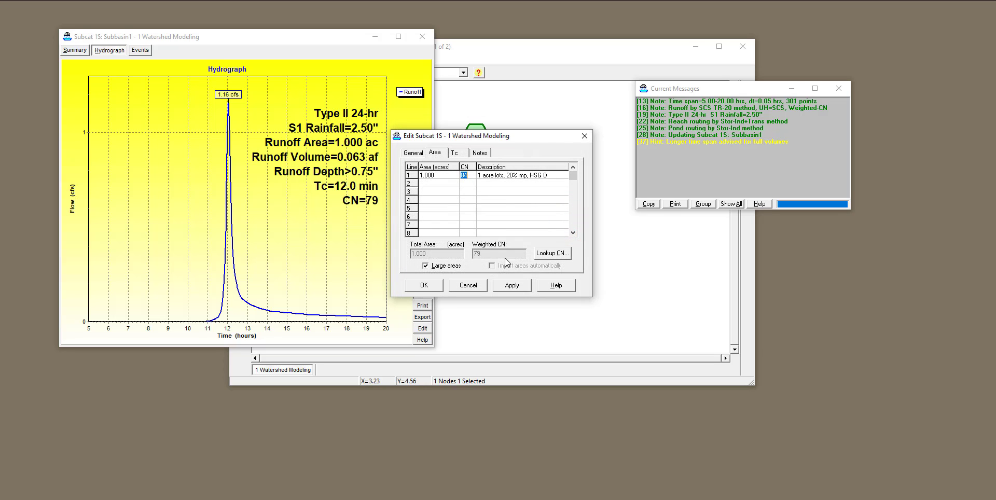
click(516, 288)
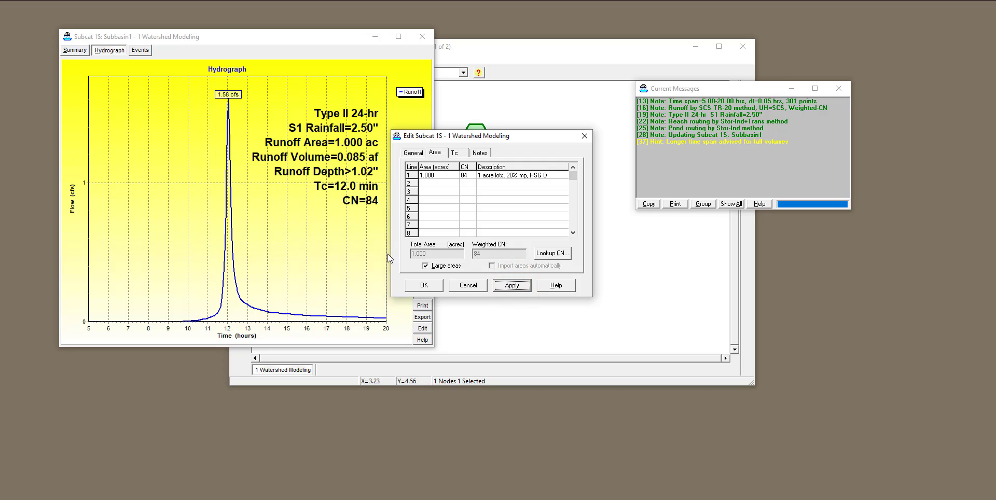
click(419, 284)
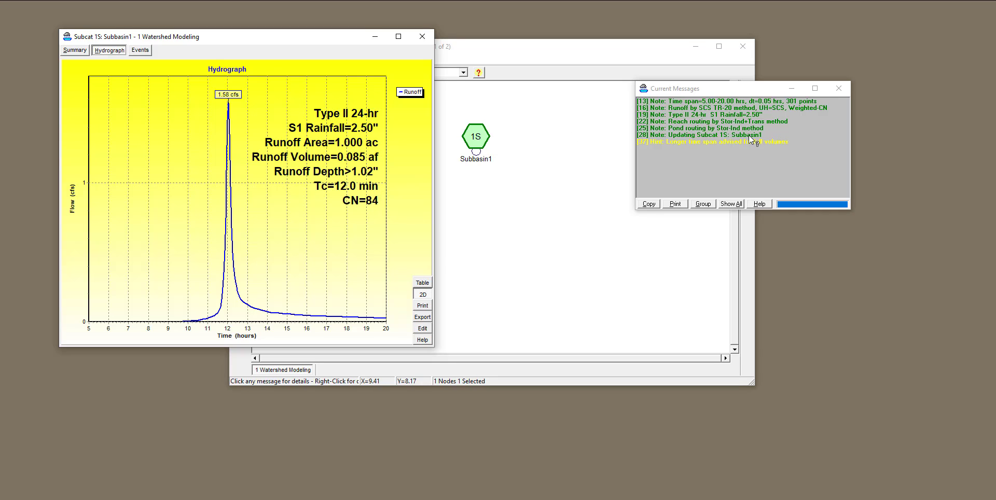
drag(704, 89, 645, 115)
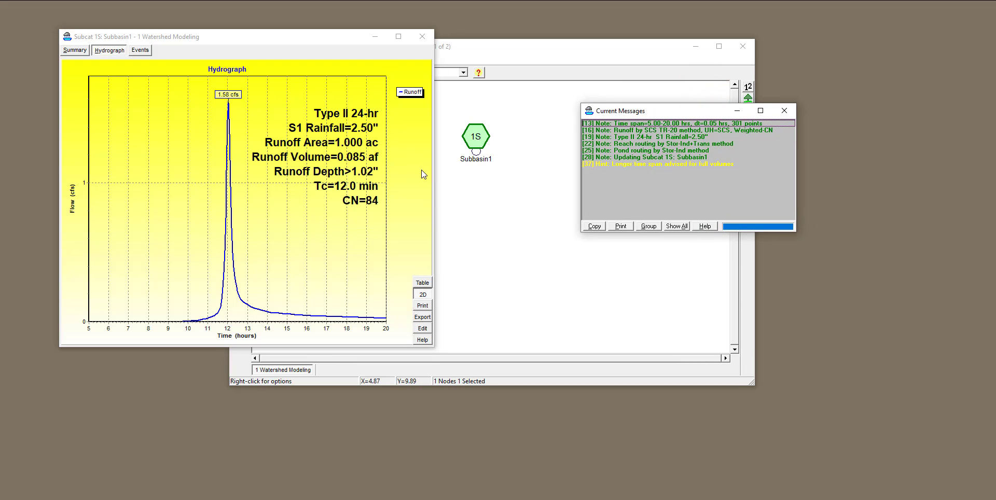
Close and reopen the current messages list, and reposition Subbasin1's hydrograph report clear of it.
drag(324, 39, 270, 101)
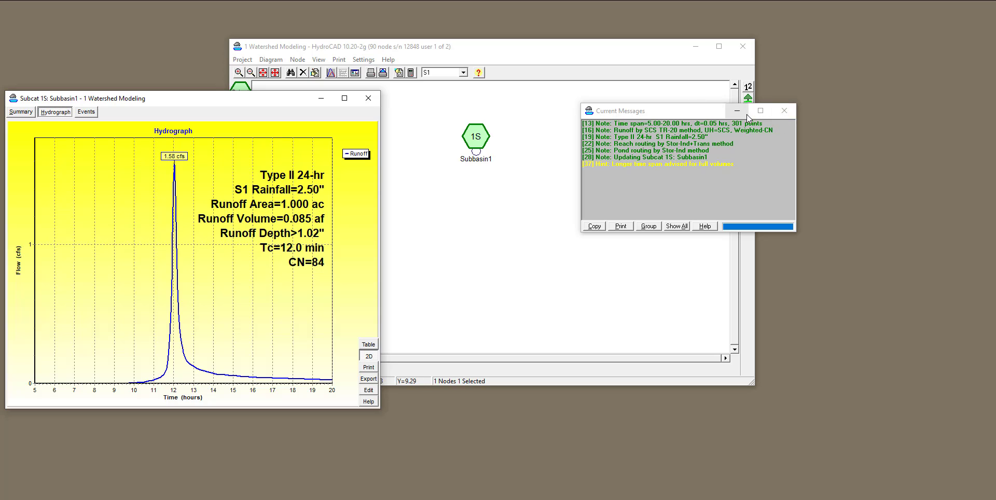
click(788, 114)
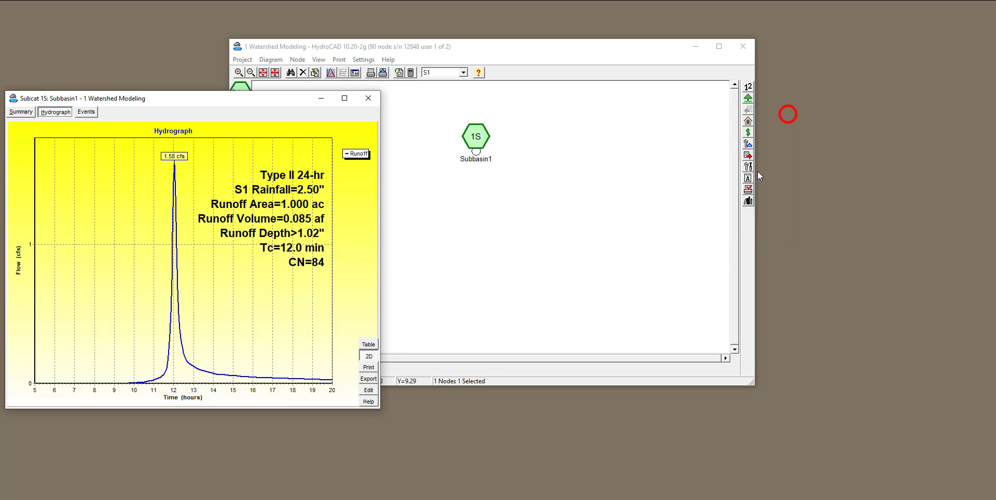
click(398, 74)
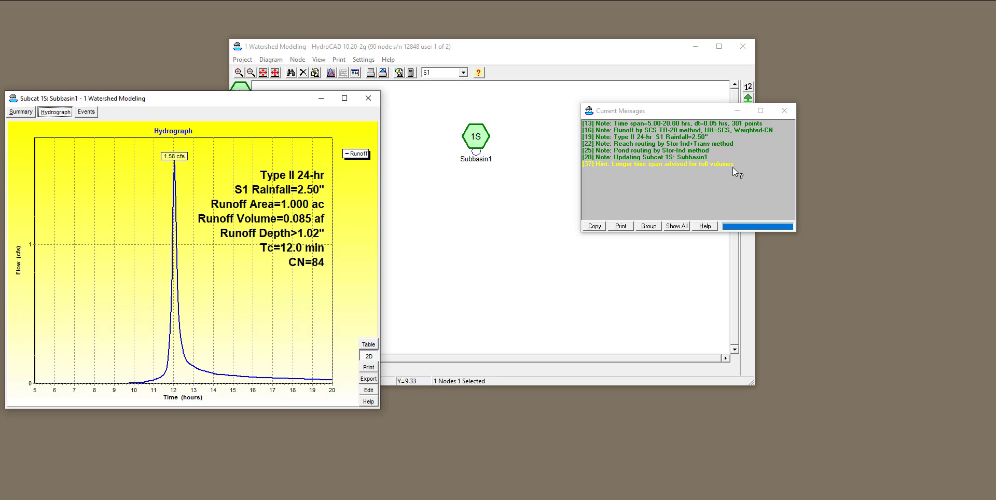
drag(215, 98, 304, 61)
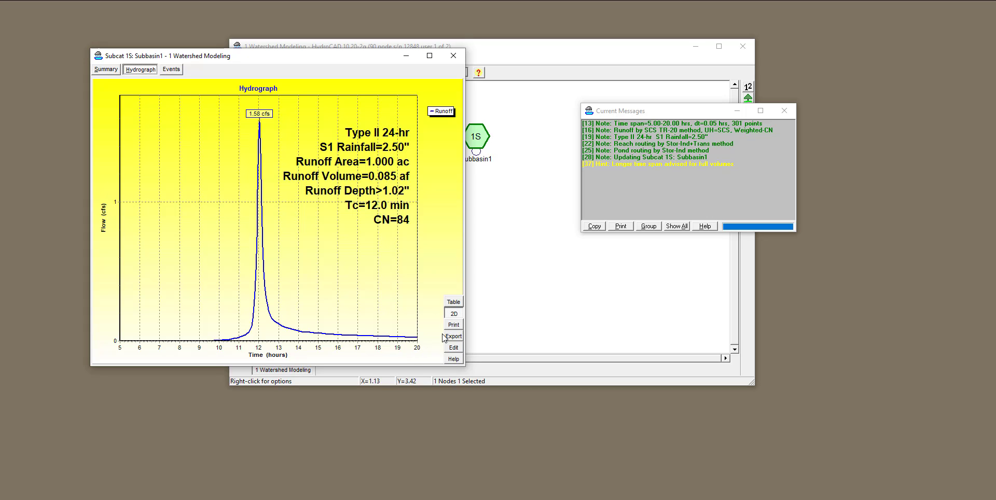
Examine the tail of Subbasin1's hydrograph near hour 20 up close, restore the full plot, and close the report.
click(397, 325)
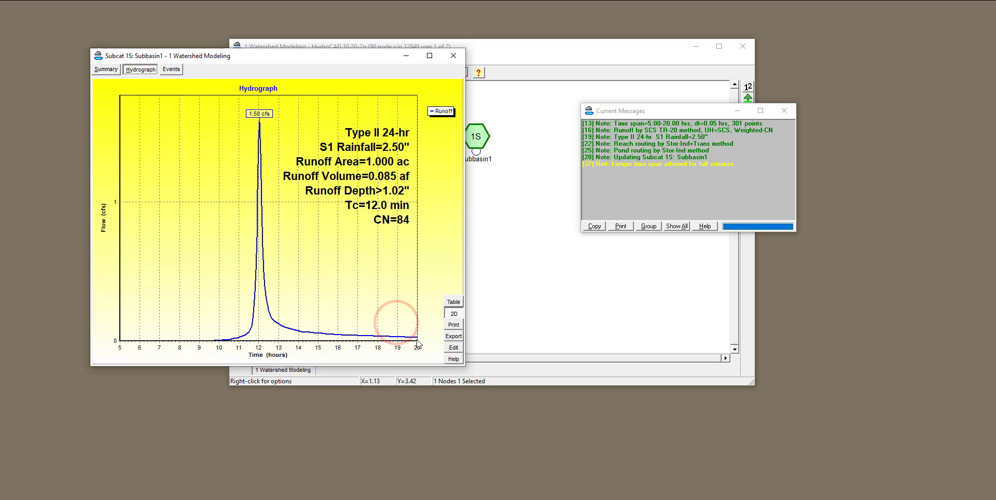
drag(423, 349, 423, 348)
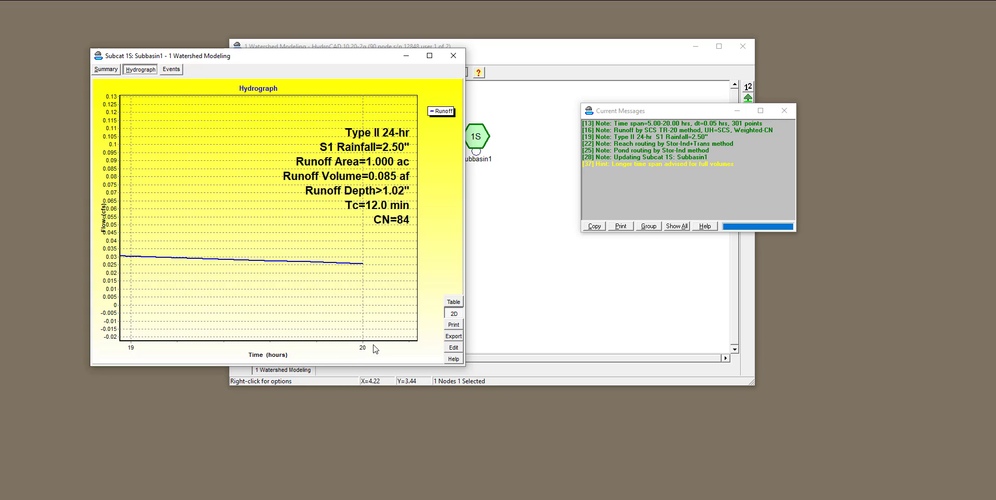
click(397, 334)
click(342, 282)
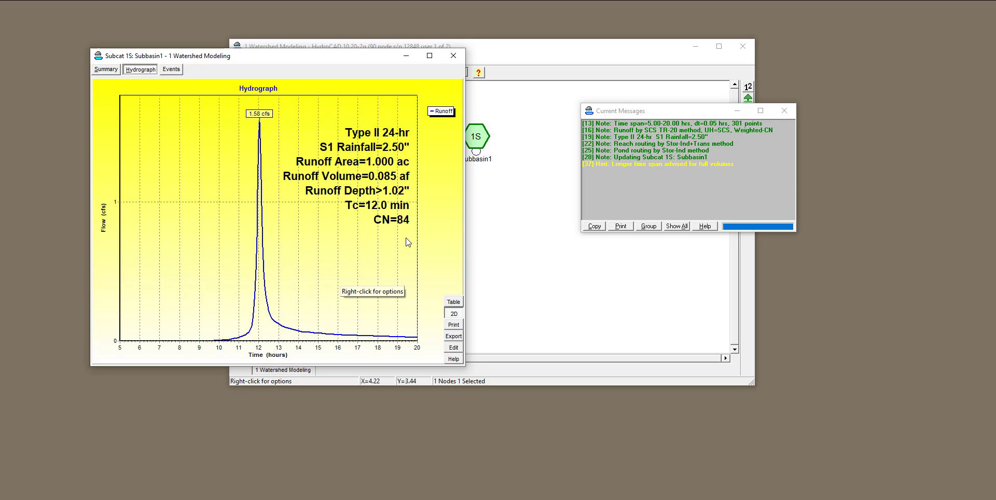
click(453, 56)
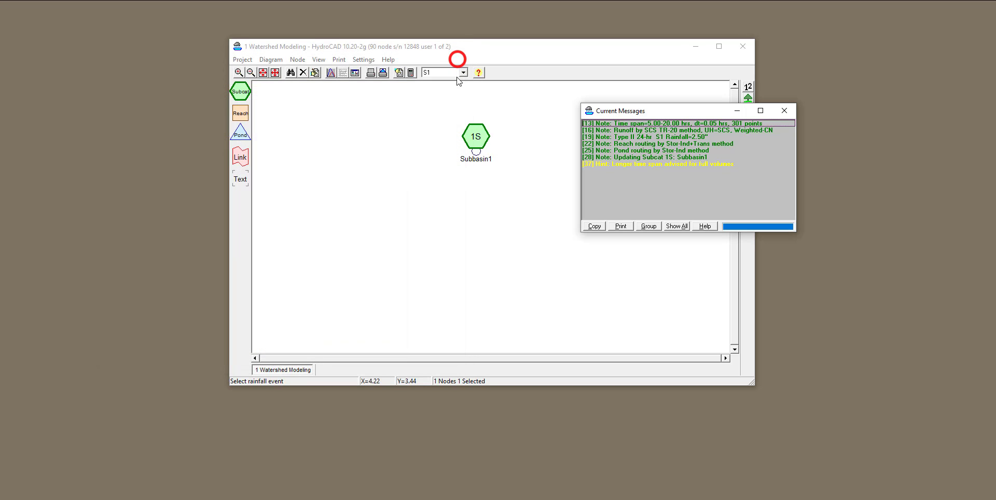
Set the end time of the calculation time span to 24 hours and apply it.
click(410, 73)
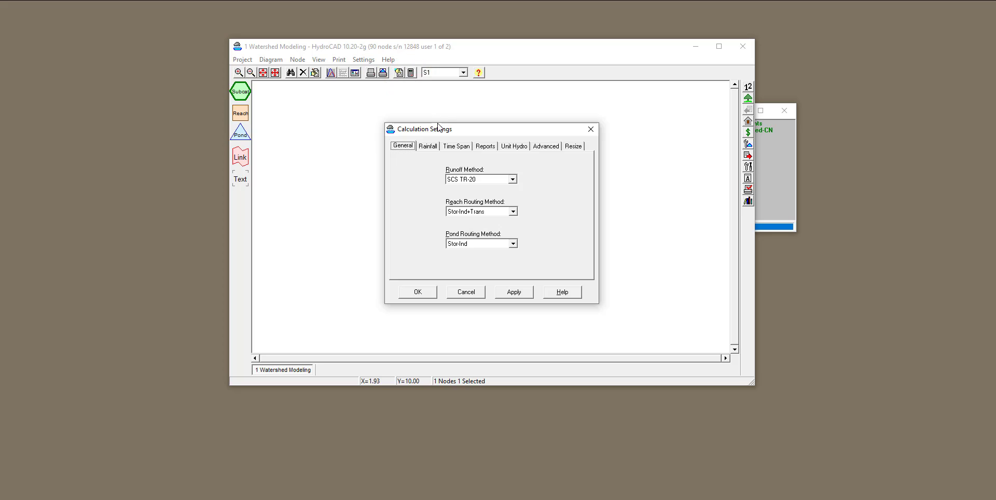
click(453, 146)
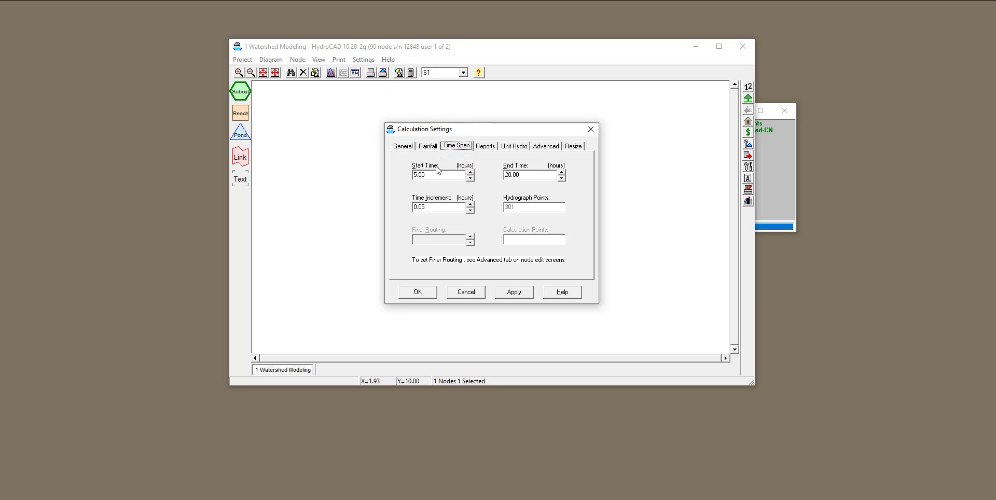
click(536, 178)
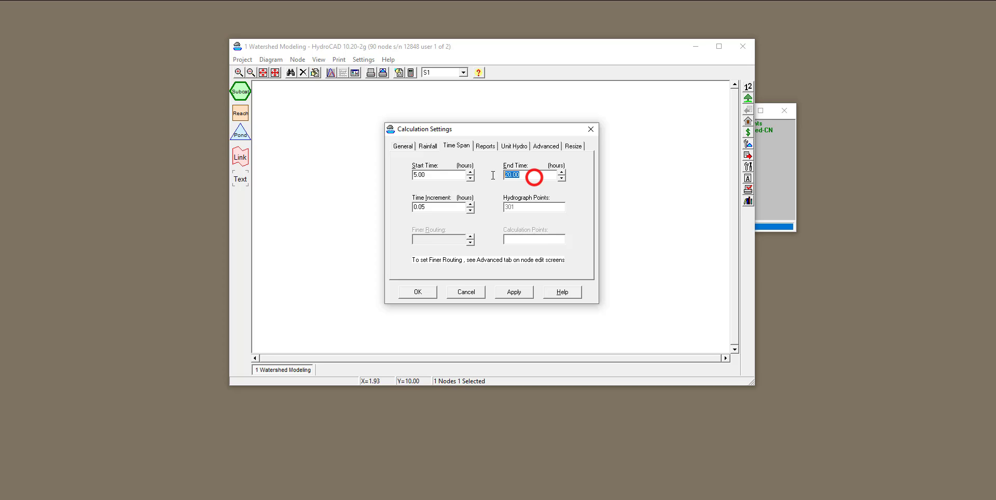
text(24)
click(515, 292)
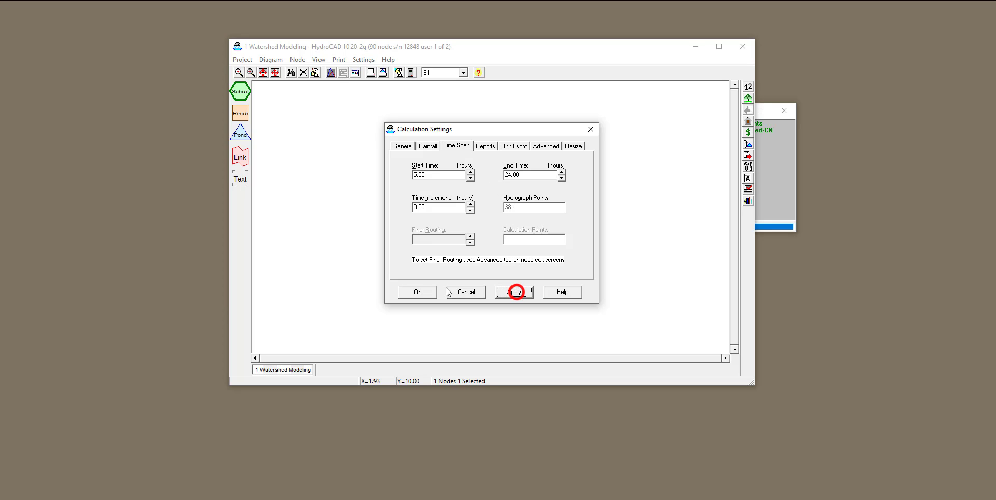
click(417, 291)
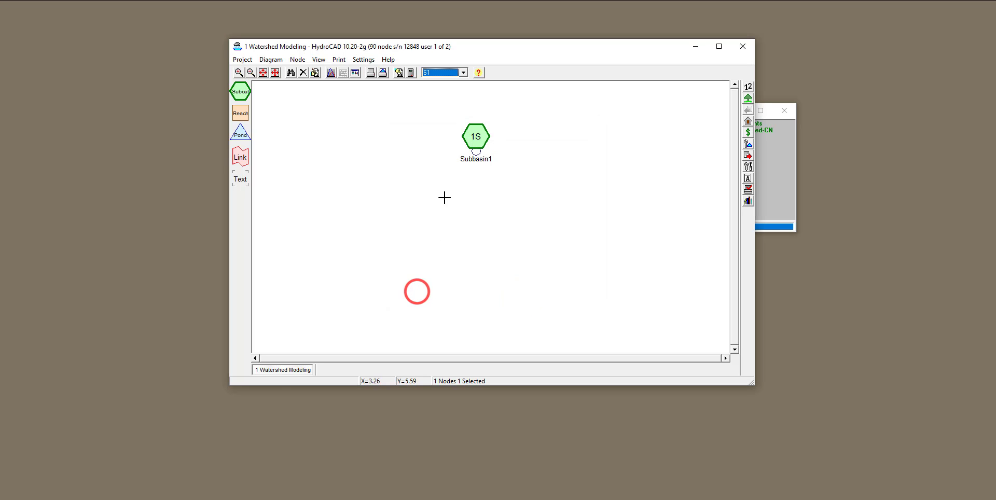
Reopen Subbasin1's hydrograph in 2D, examine its tail near hour 24 up close, and close the report.
double_click(478, 137)
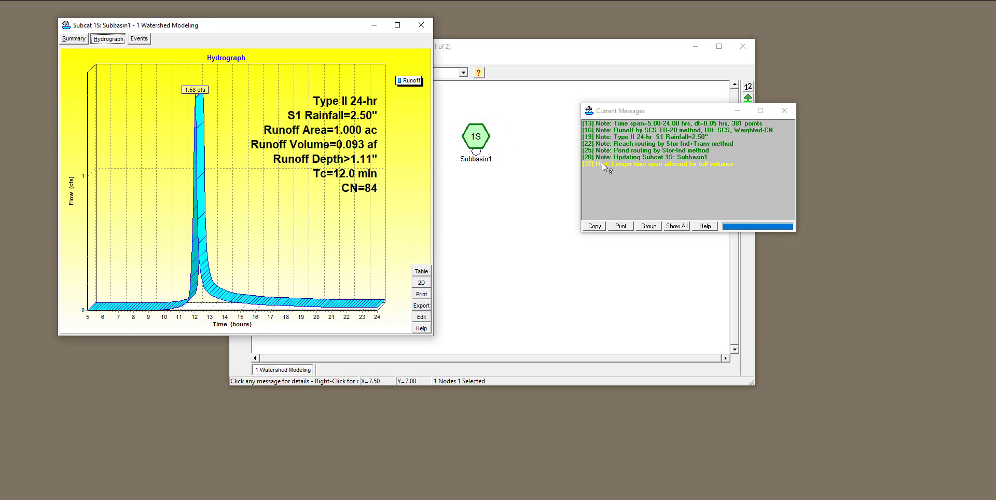
click(421, 283)
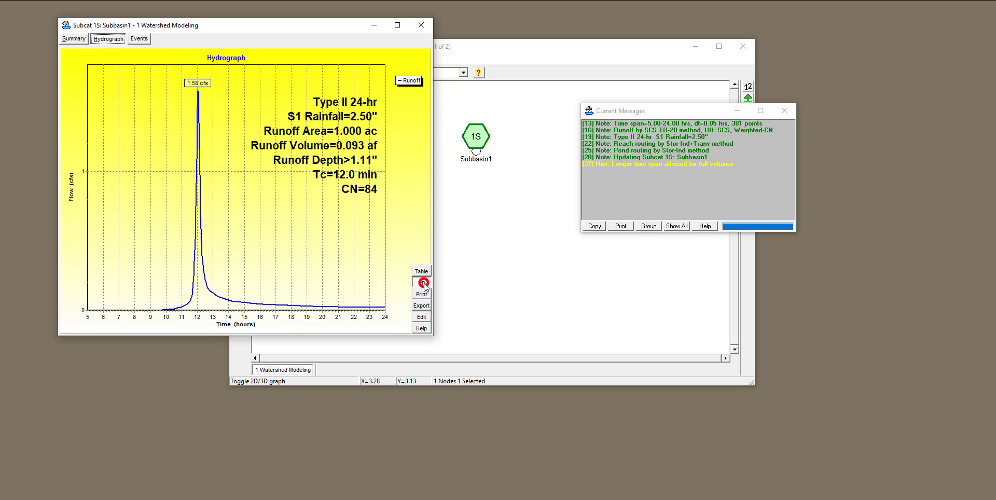
drag(375, 301, 391, 322)
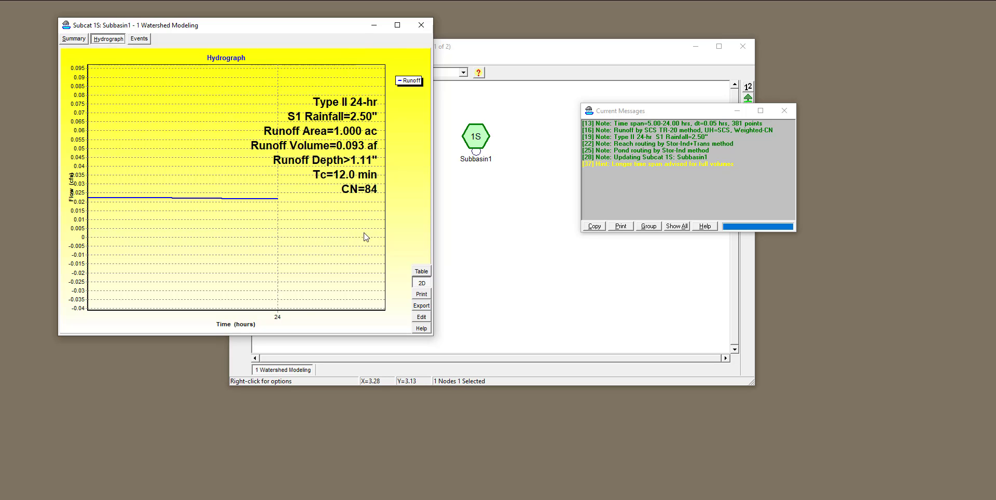
click(344, 263)
click(424, 27)
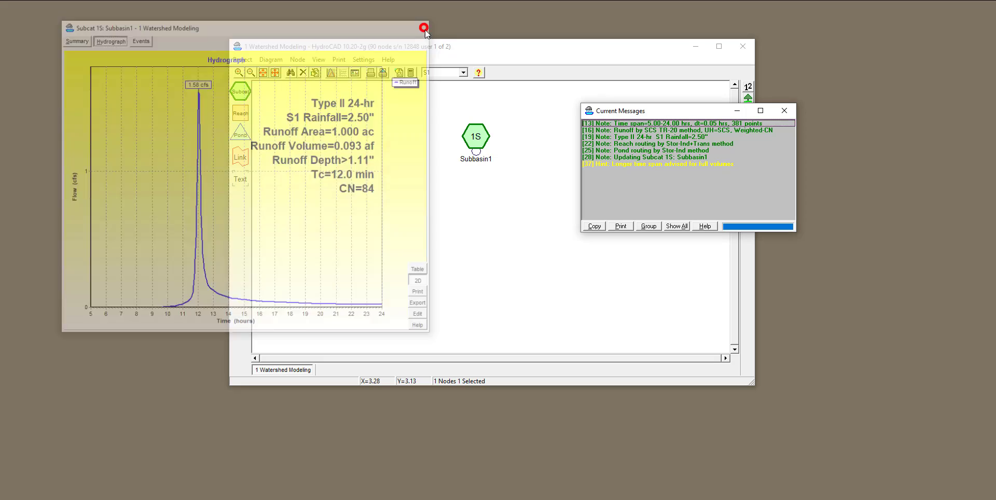
Set the end time of the calculation time span to 30 hours and apply it.
click(411, 72)
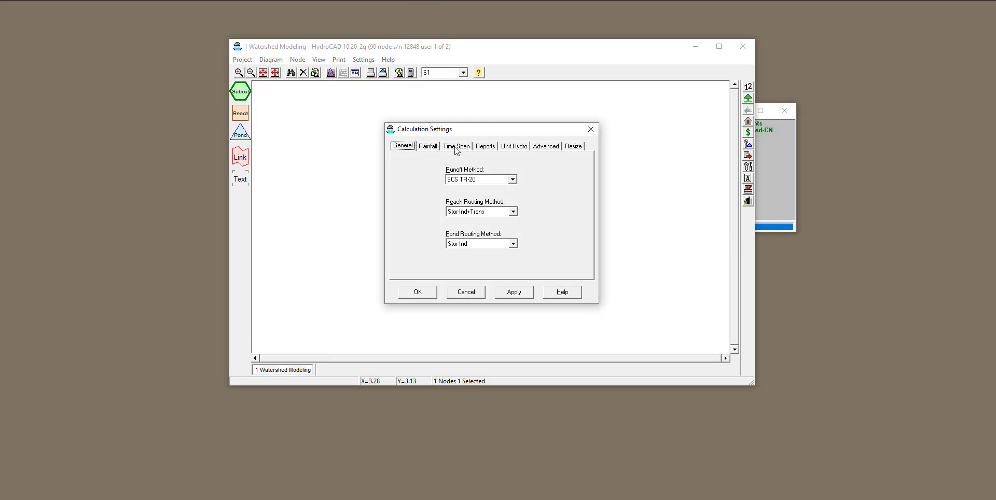
click(456, 148)
double_click(521, 176)
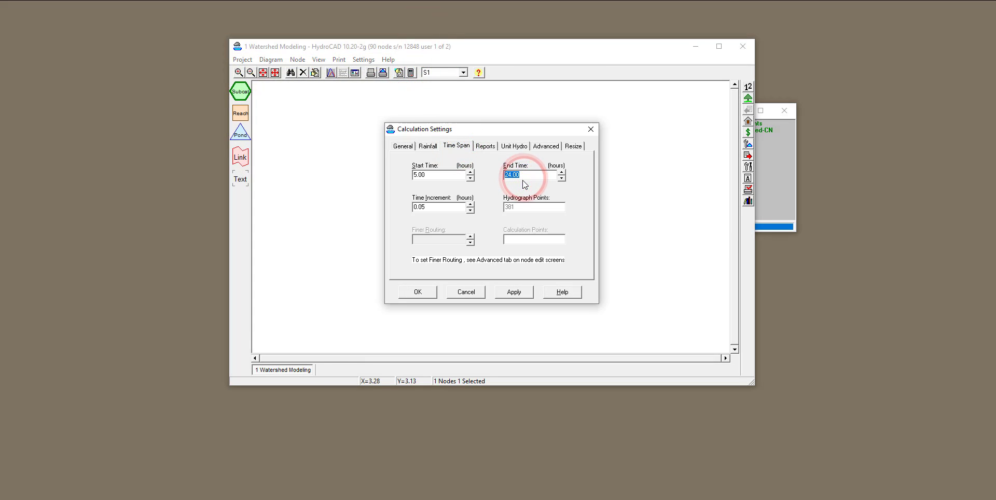
click(513, 292)
click(417, 292)
Reopen Subbasin1's hydrograph in 2D, examine the runoff between hours 24 and 25 up close, and restore the full plot.
double_click(477, 137)
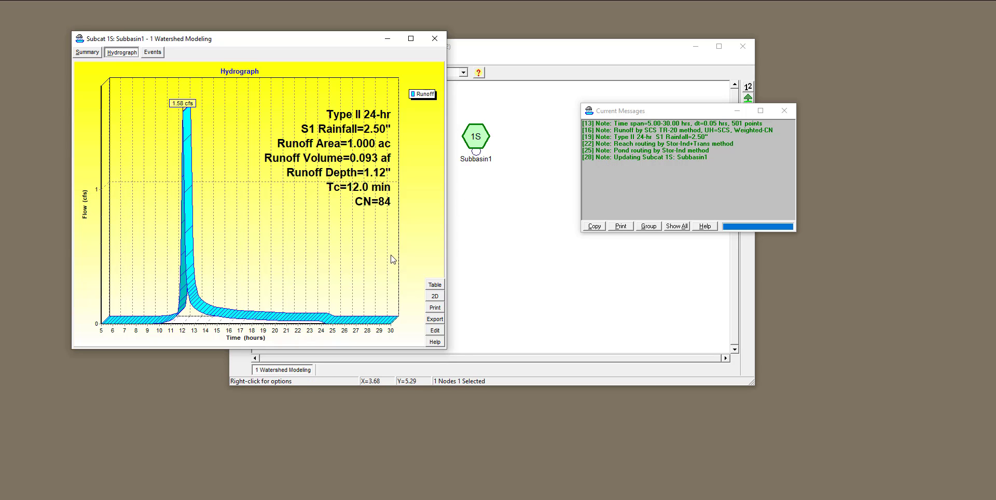
click(436, 296)
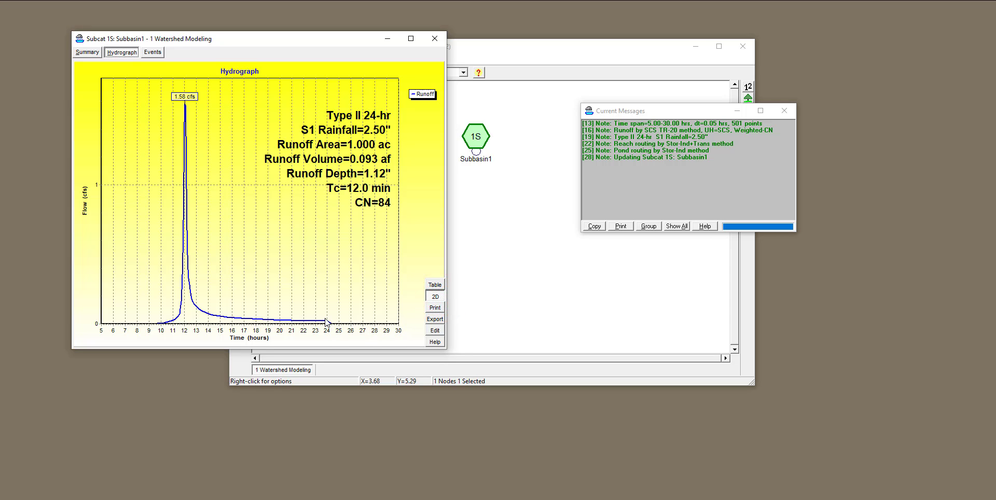
drag(326, 322, 339, 327)
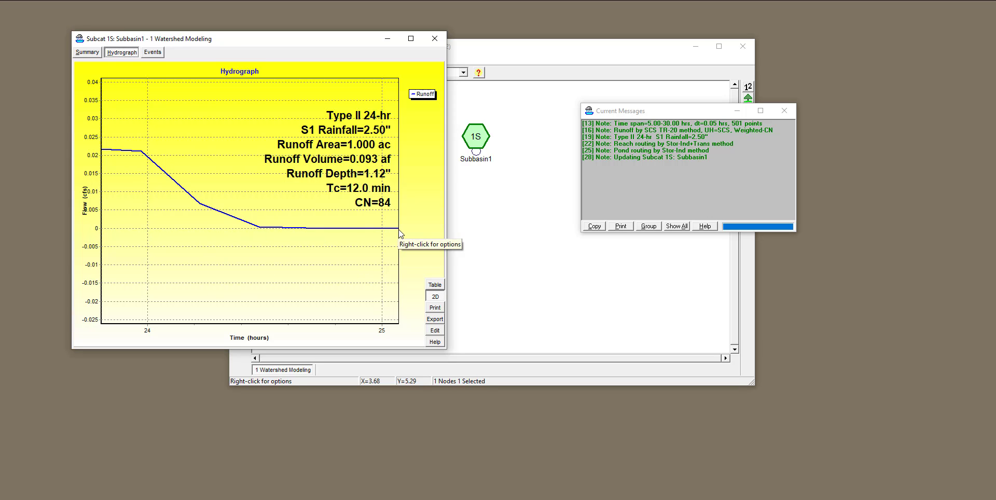
drag(341, 262, 275, 186)
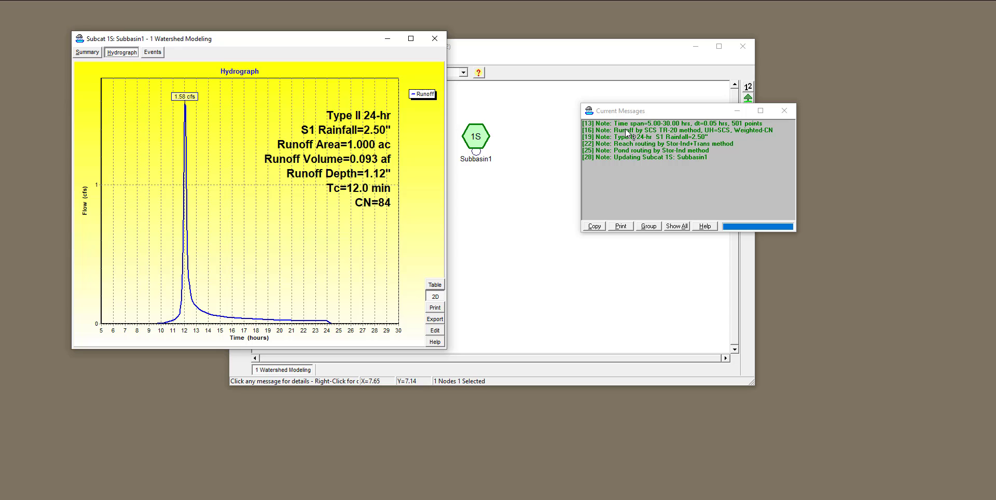
Read the help explanation for message [28] about updating Subbasin1, and close the help.
click(635, 157)
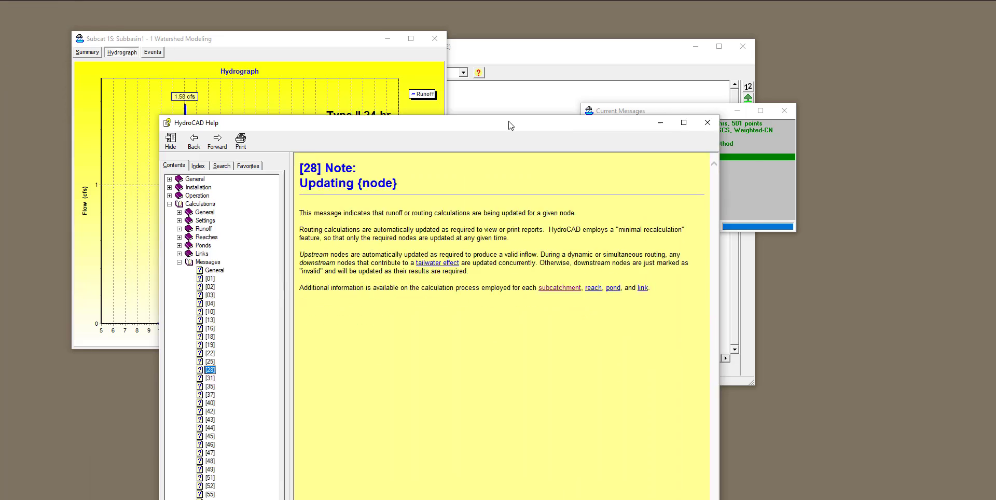
drag(527, 125, 505, 107)
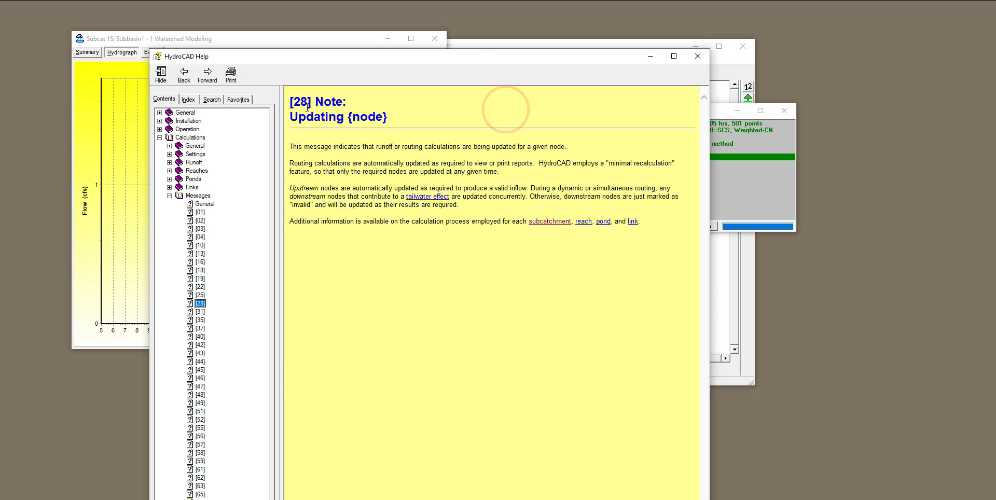
click(697, 56)
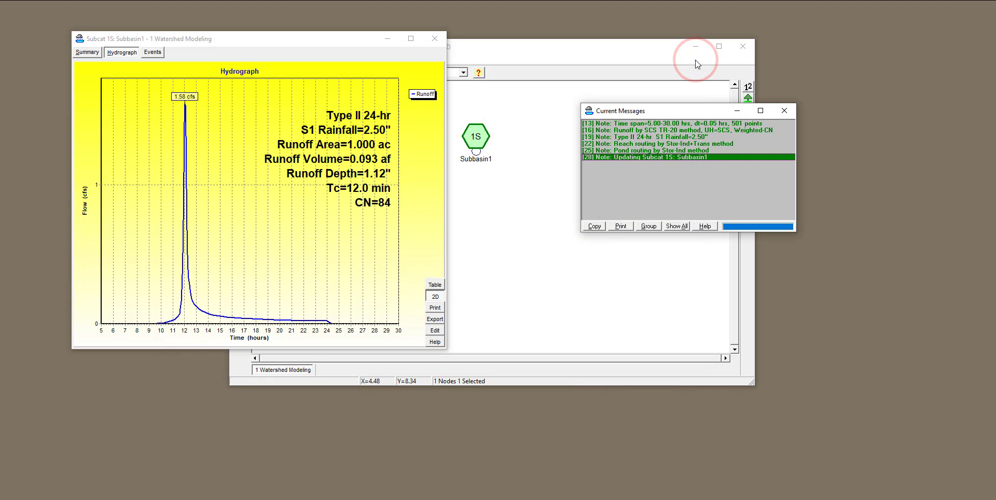